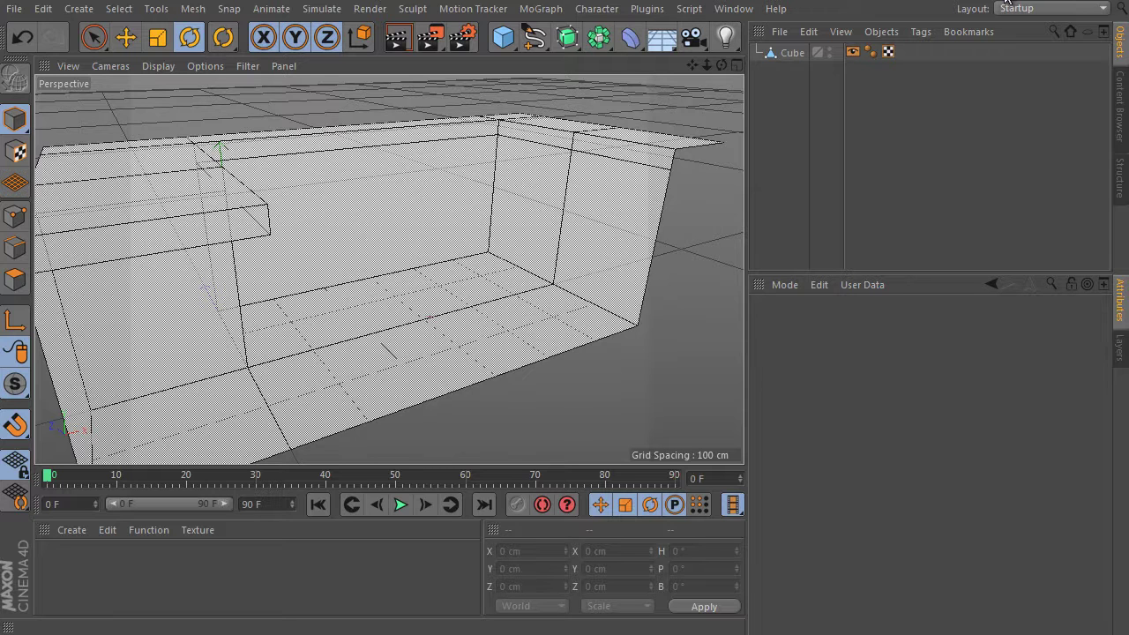
Step: Load the Straight Staircase - Modular preset from the Staircases - Modular library into the scene and return to the object list
left_click(1123, 120)
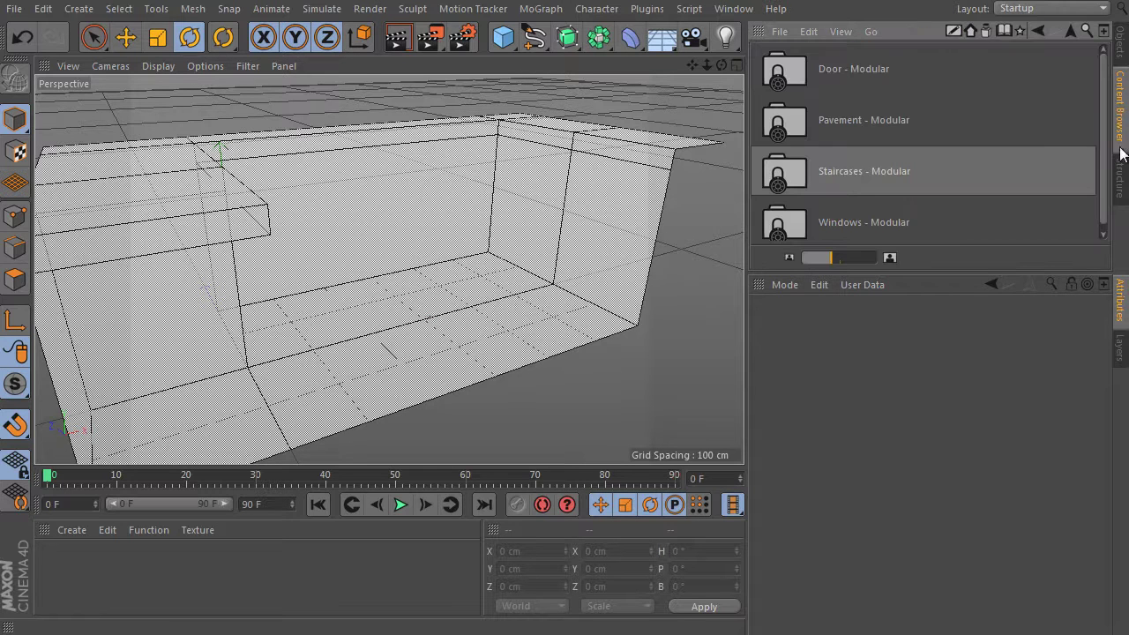
double_click(793, 178)
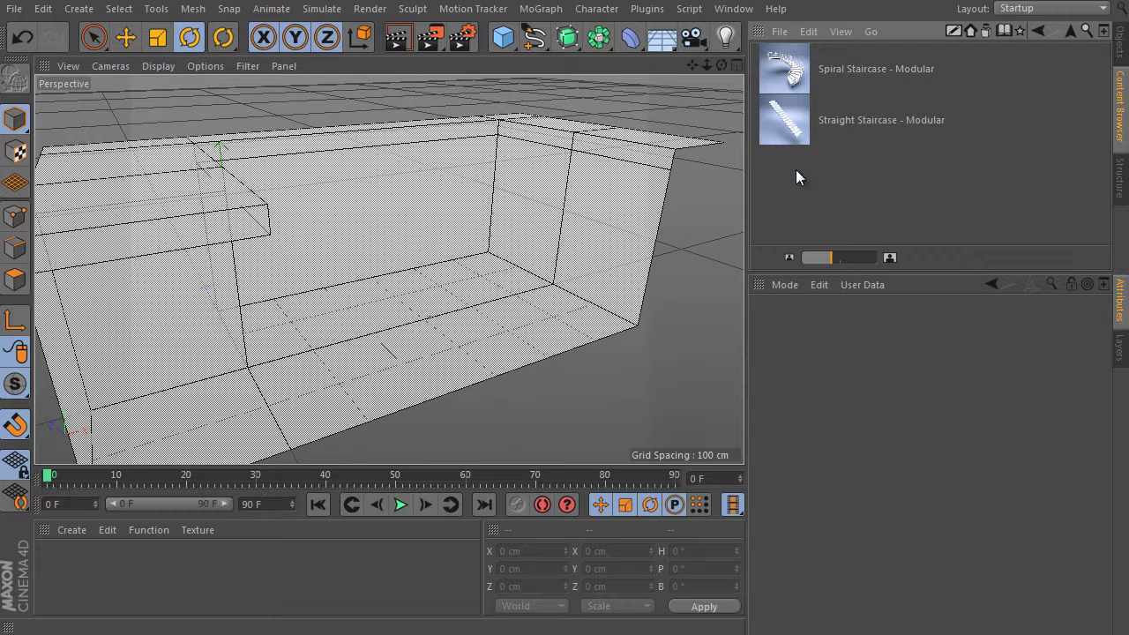
double_click(788, 123)
left_click(1120, 42)
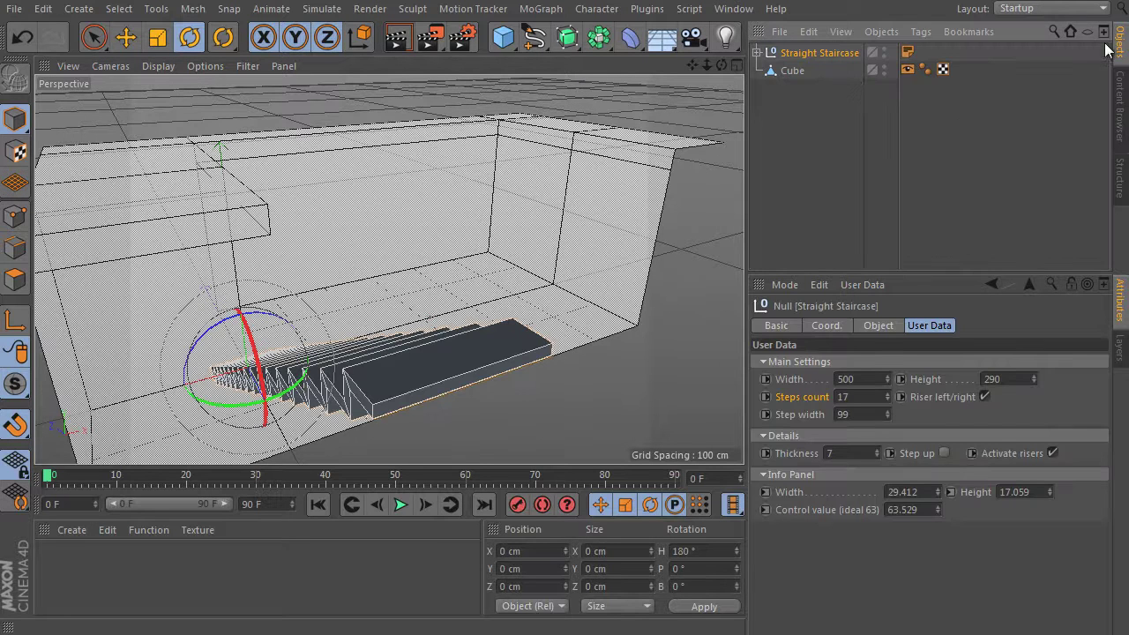
Step: Inspect the Straight Staircase's object hierarchy and the settings of its stairs_cloner object, leaving the hierarchy collapsed
left_click(757, 53)
left_click(768, 71)
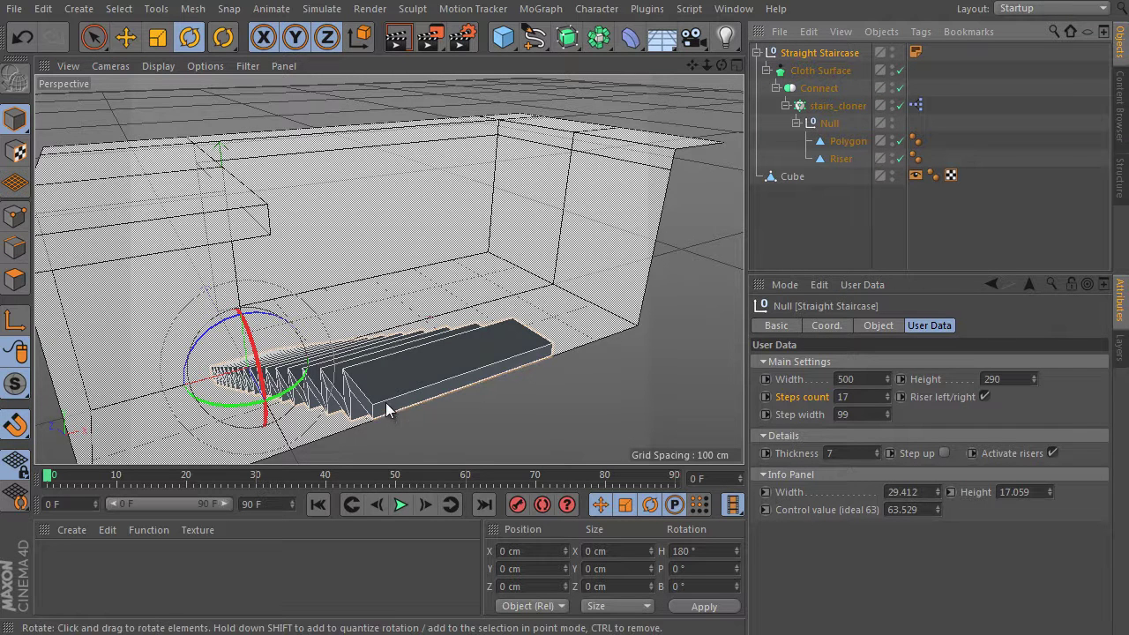
left_click(836, 108)
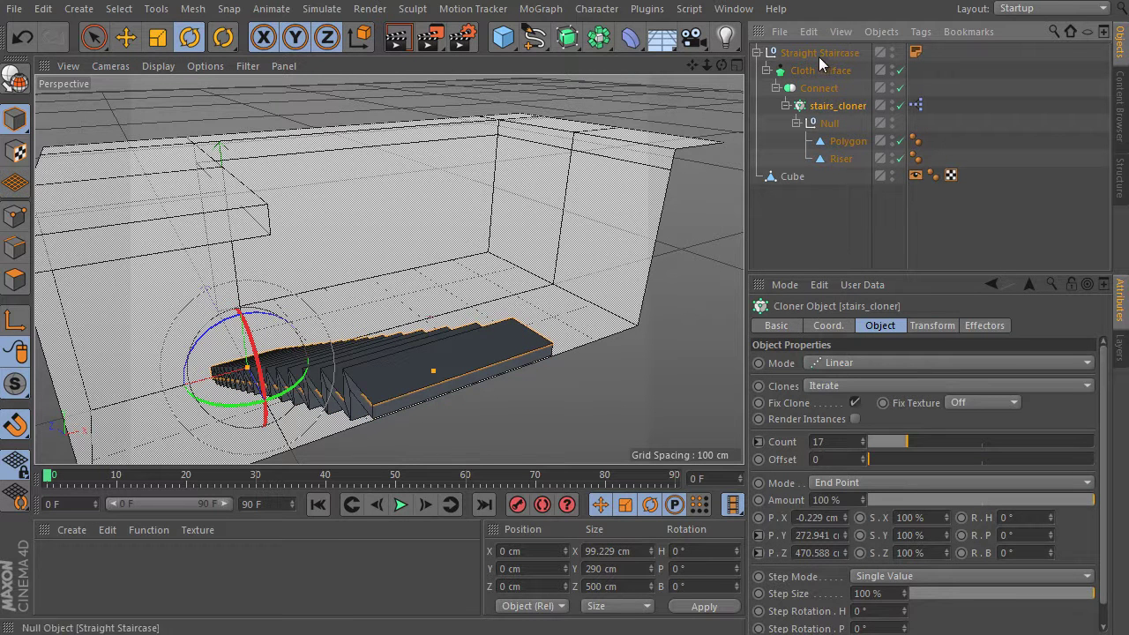
left_click(758, 54)
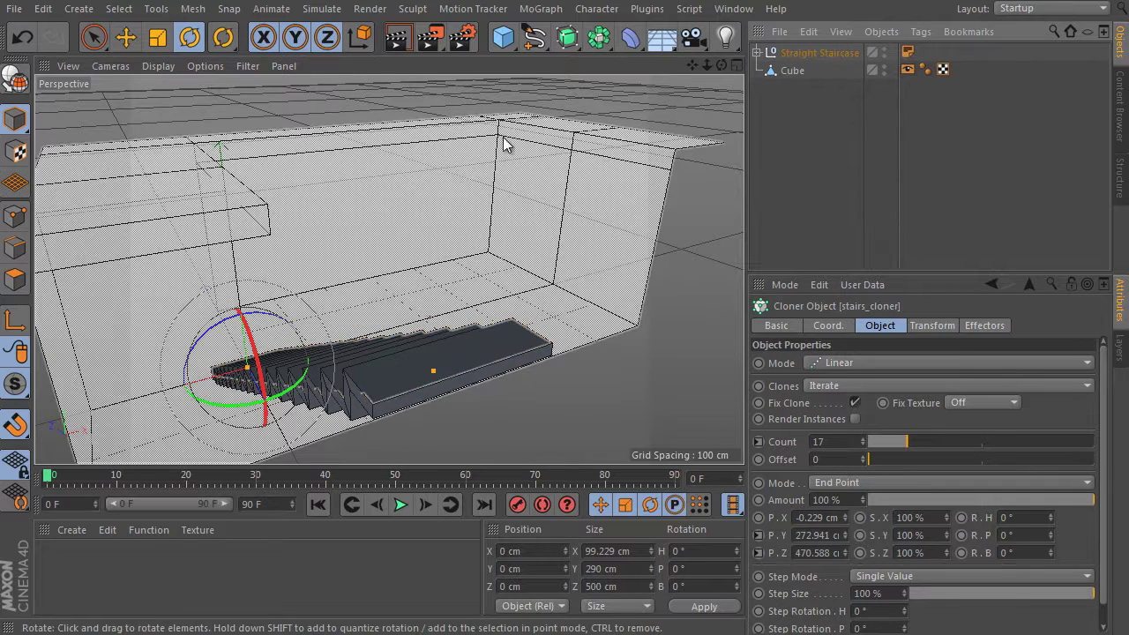
Step: Move the Straight Staircase to the midpoint of the upper floor's edge with midpoint snapping, at X 600, Y 290, Z 100 cm, and roughly rotate it
left_click_drag(594, 277, 582, 303, "alt")
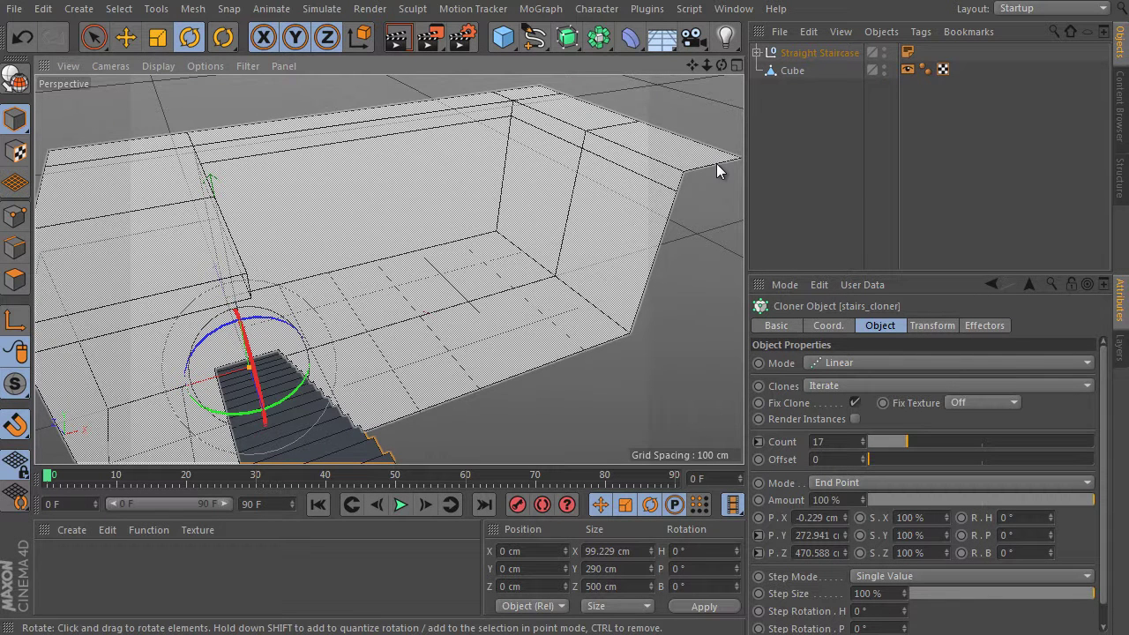
left_click(819, 53)
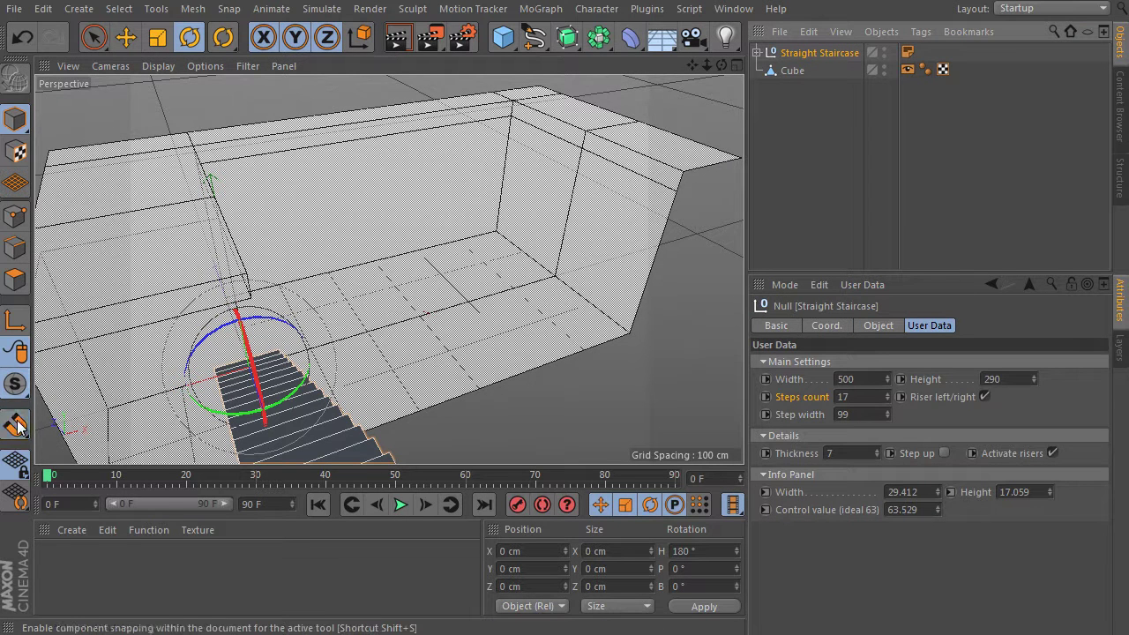
left_click_drag(15, 425, 57, 400)
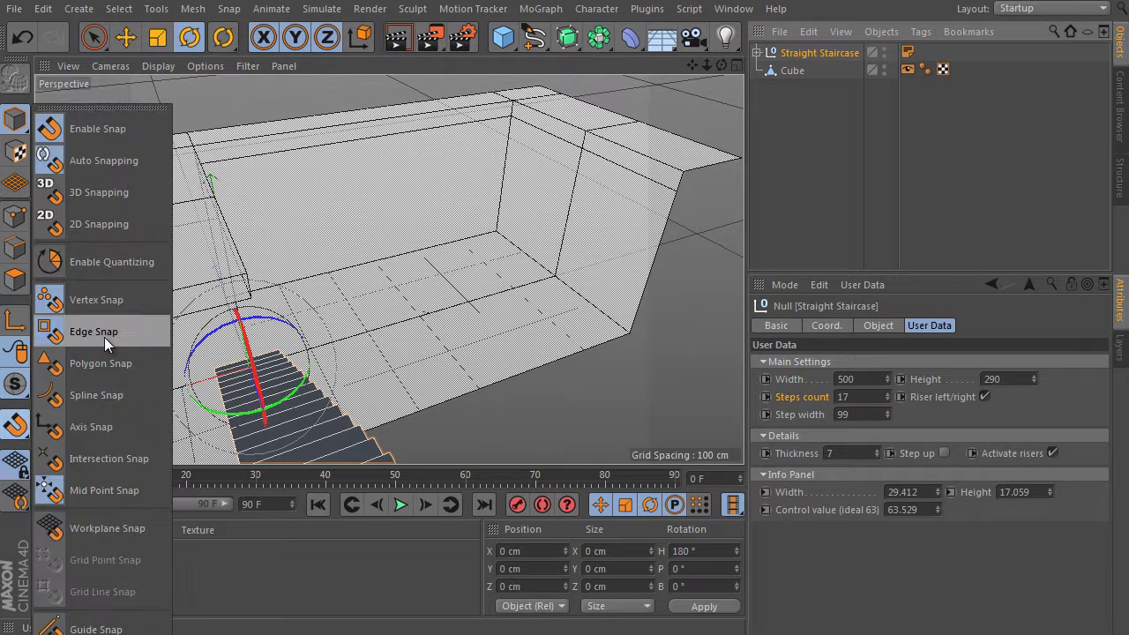
left_click(120, 490)
key("e")
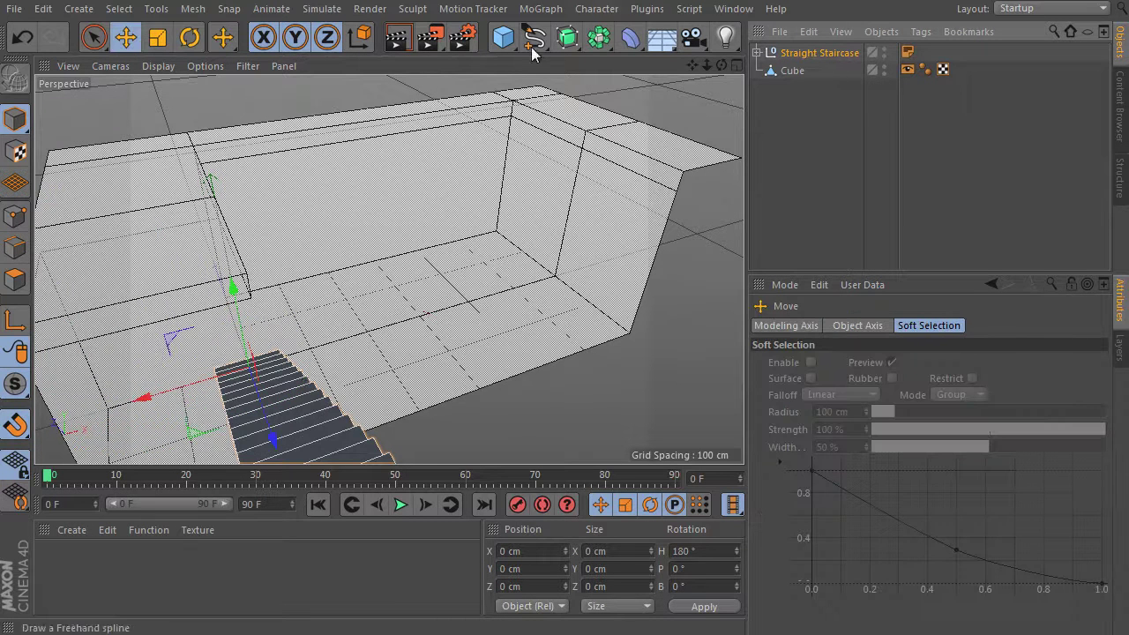
left_click_drag(402, 303, 545, 116)
left_click_drag(545, 118, 453, 340, "alt")
scroll(520, 211, "down", 2)
key("r")
left_click_drag(468, 252, 573, 168)
Step: Check the coordinates of the cube's upper ledge polygons and lower floor polygons to compare their heights
left_click(792, 70)
left_click(93, 37)
scroll(580, 183, "up", 3)
left_click(15, 280)
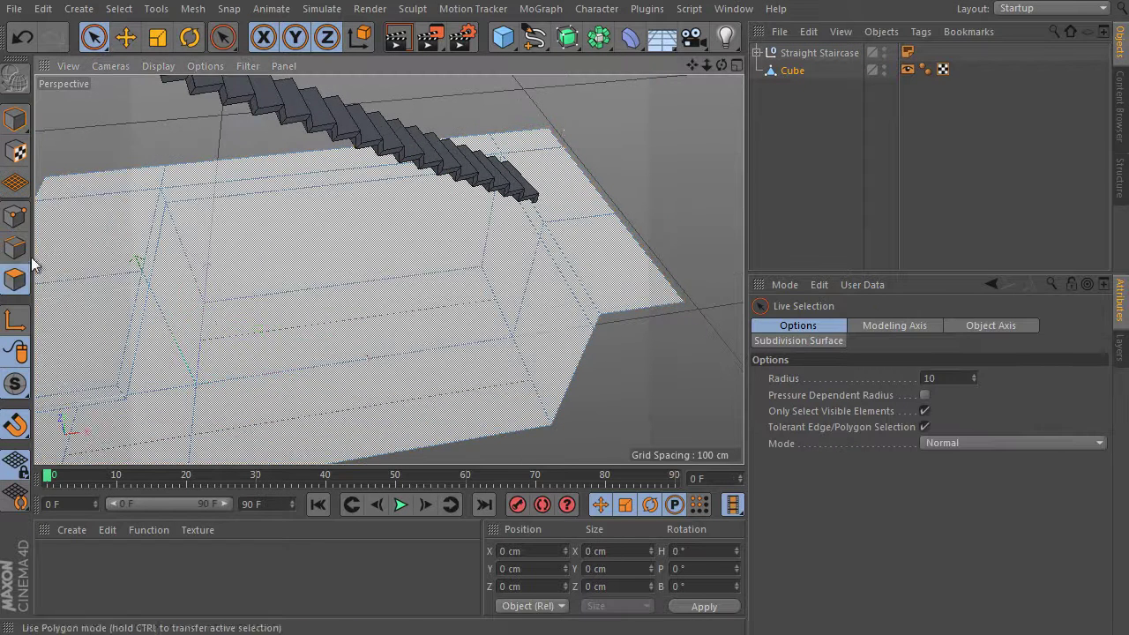
left_click(548, 182)
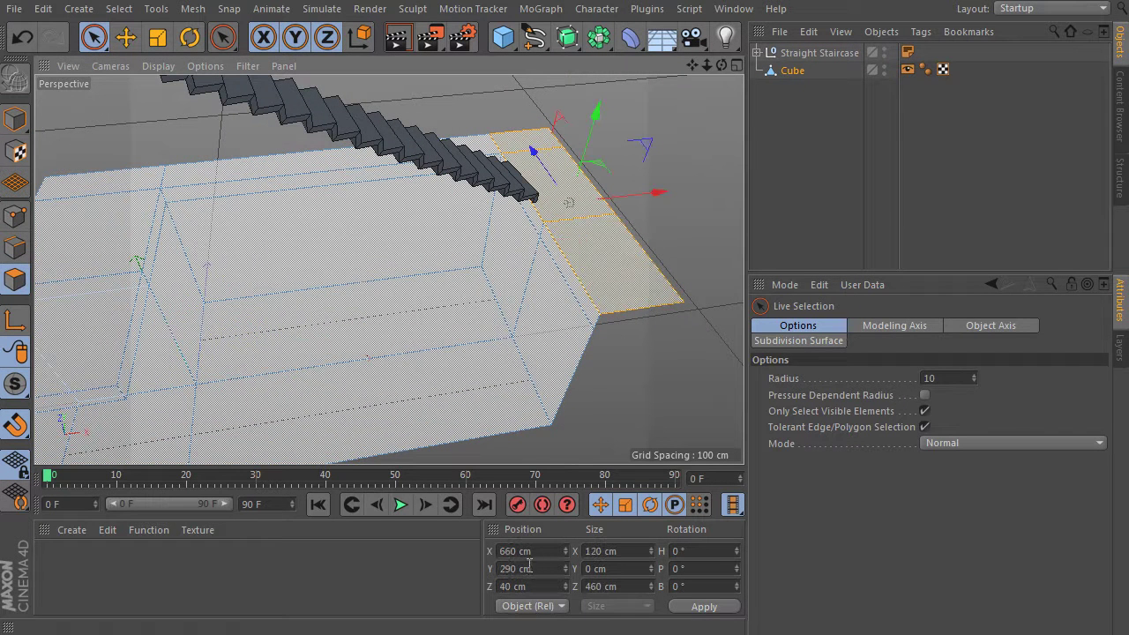
left_click(388, 349)
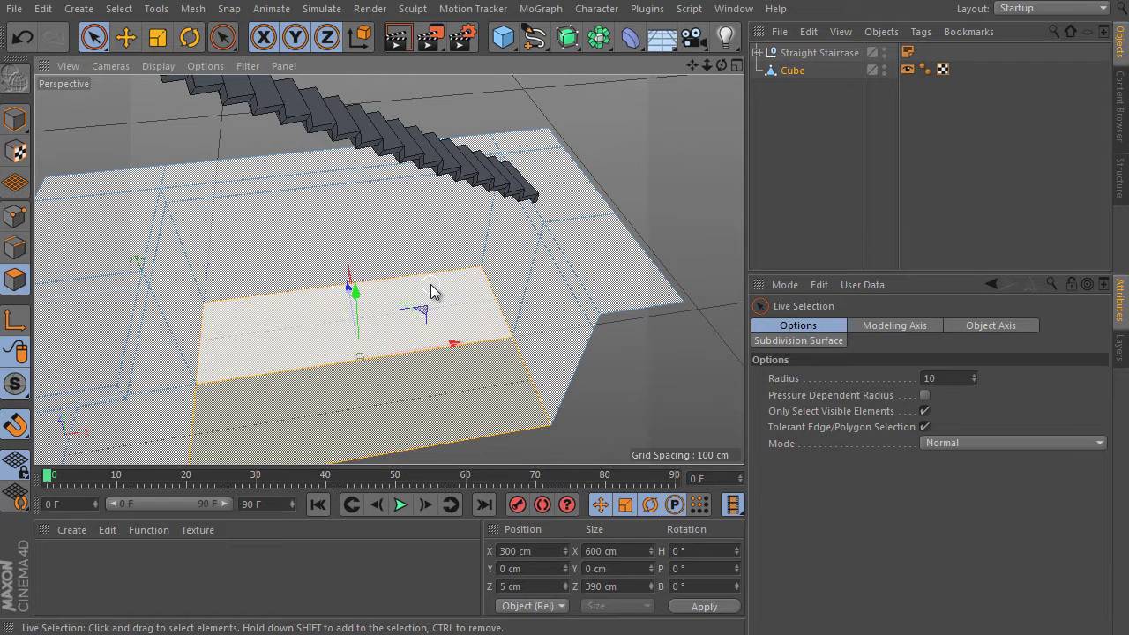
Step: Set the Straight Staircase's height to -290 so that it runs downward from the upper floor
left_click(819, 53)
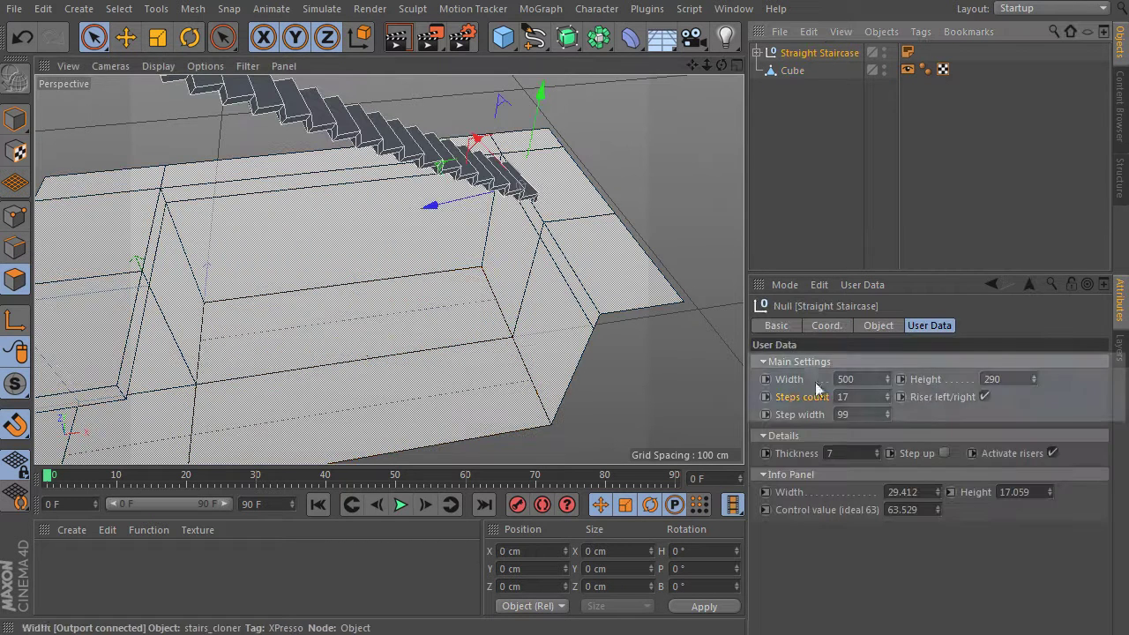
left_click(784, 381)
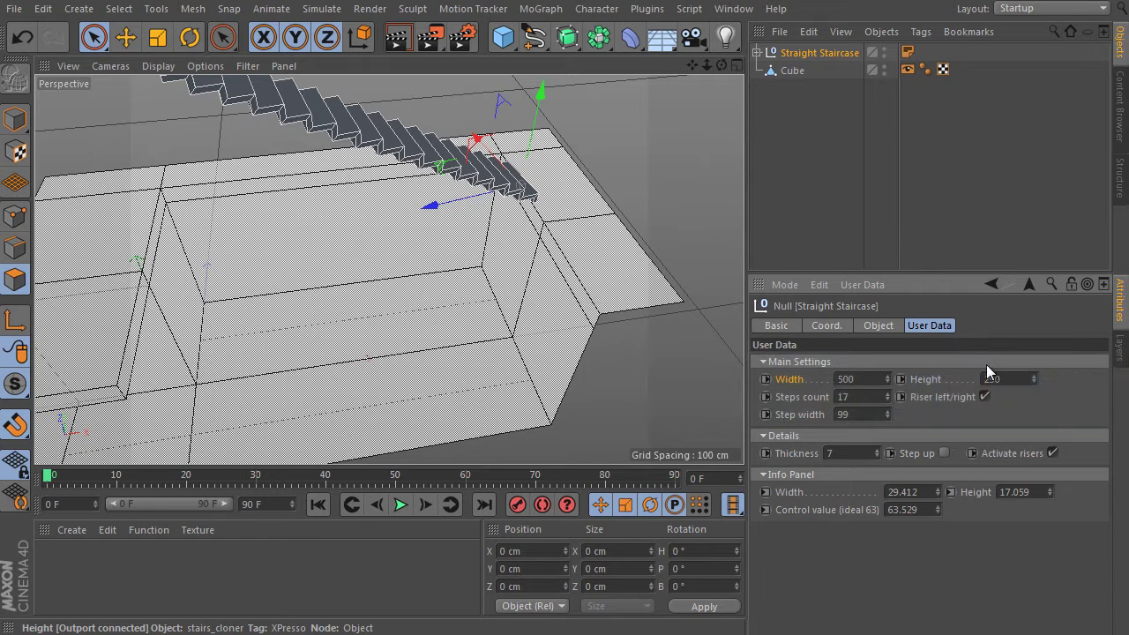
key("Return")
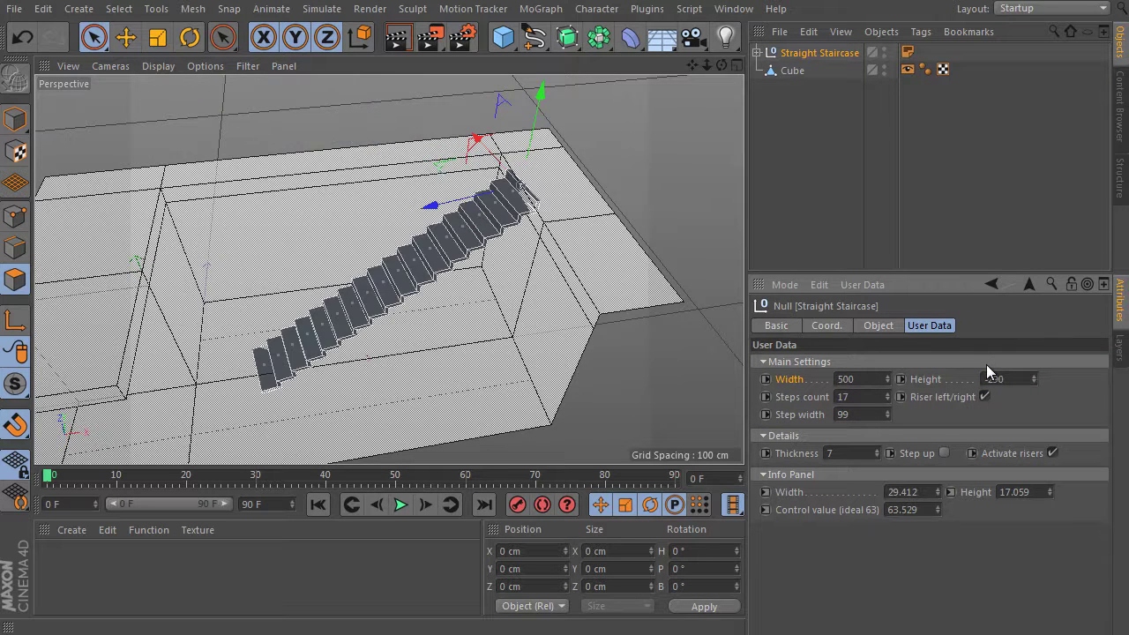
Step: Switch to Model mode and set the Straight Staircase's heading rotation (H) to 90°
left_click(15, 119)
double_click(692, 552)
type("90")
key("Return")
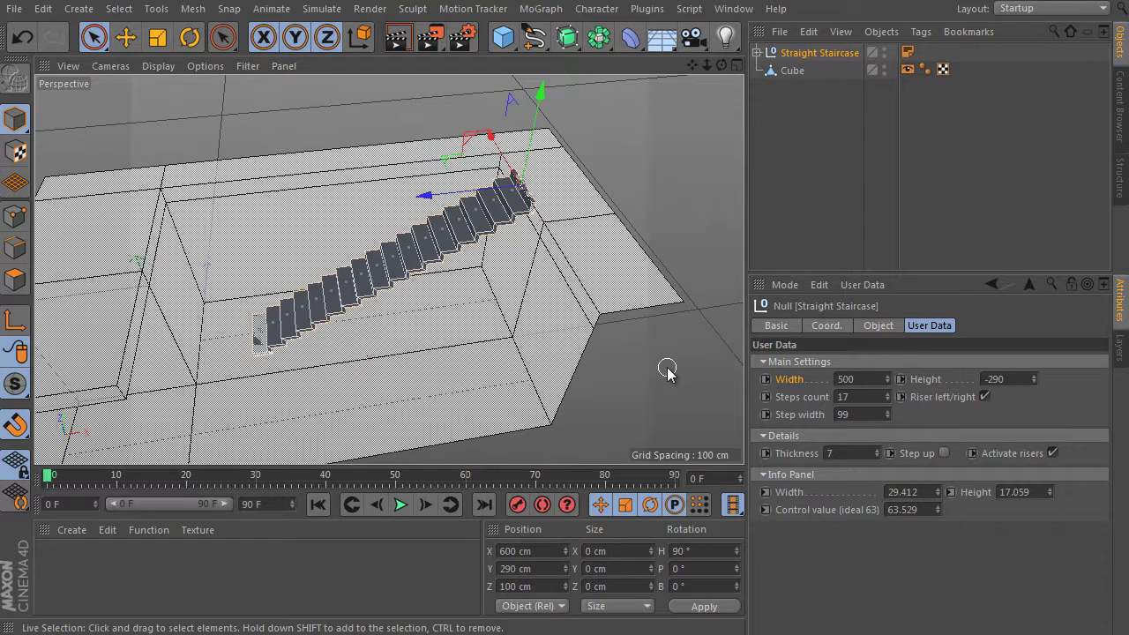
Step: Examine how the staircase's steps and risers meet the upper floor edge and the lower floor
scroll(516, 187, "up", 5)
left_click_drag(505, 186, 500, 192, "alt")
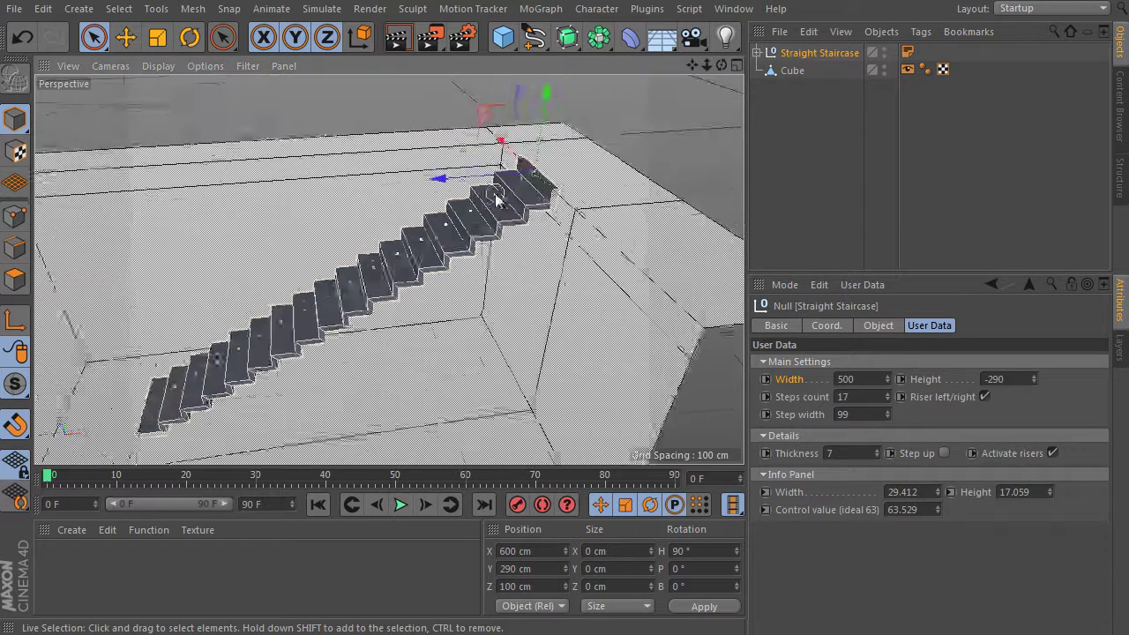
right_click_drag(388, 270, 562, 141, "alt")
left_click_drag(562, 141, 622, 129, "alt")
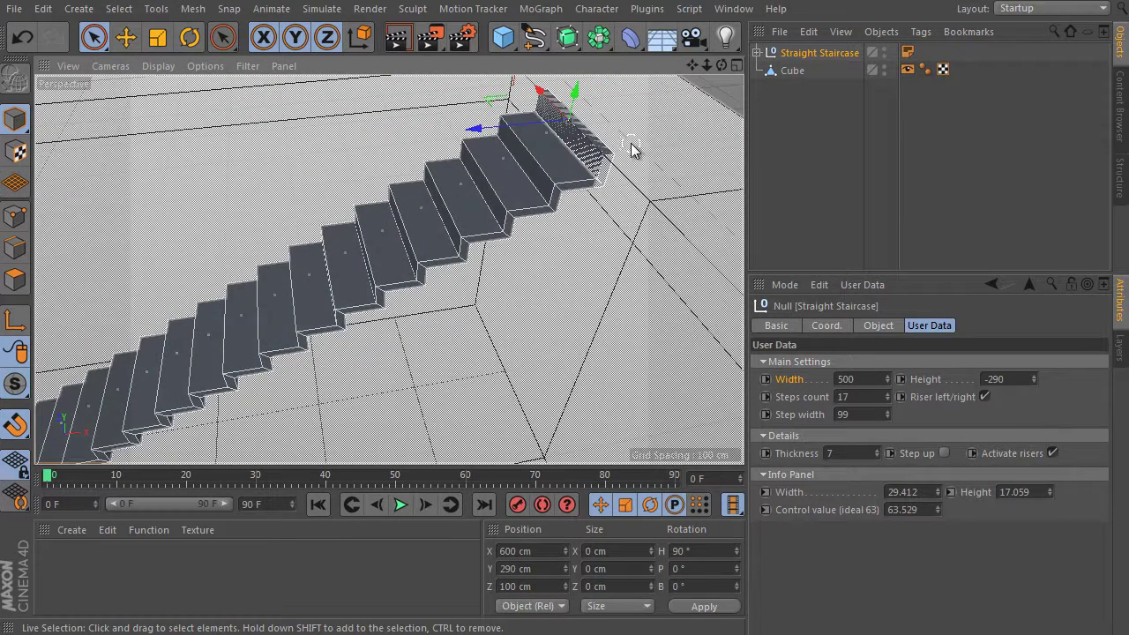
middle_click_drag(402, 296, 523, 212, "alt")
left_click_drag(503, 243, 189, 403, "alt")
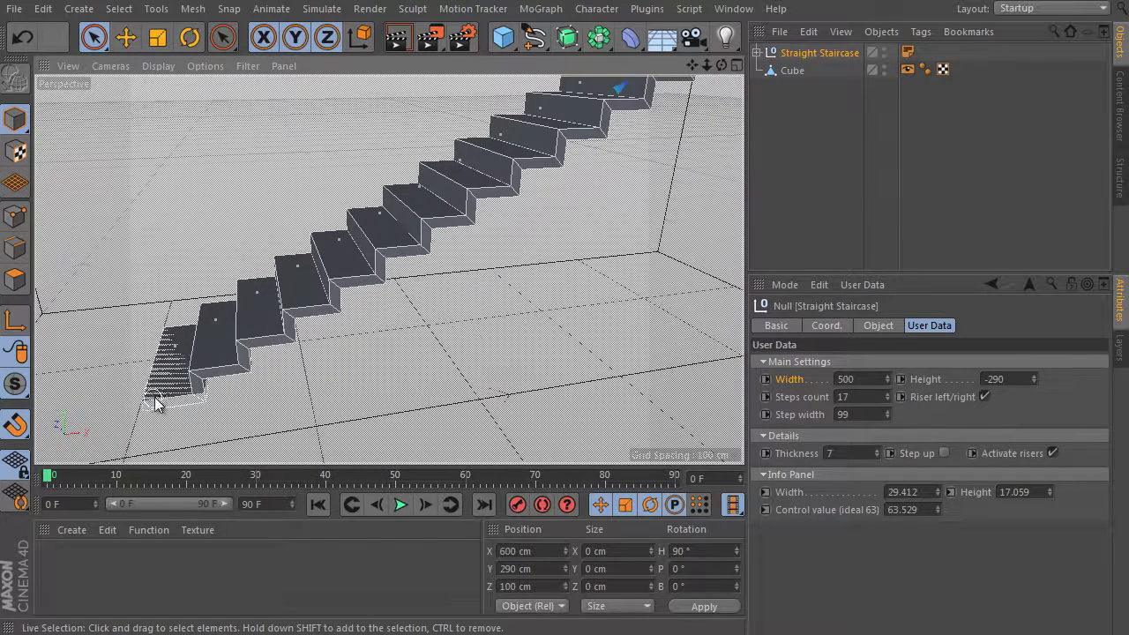
scroll(404, 283, "down", 4)
left_click_drag(403, 282, 411, 308, "alt")
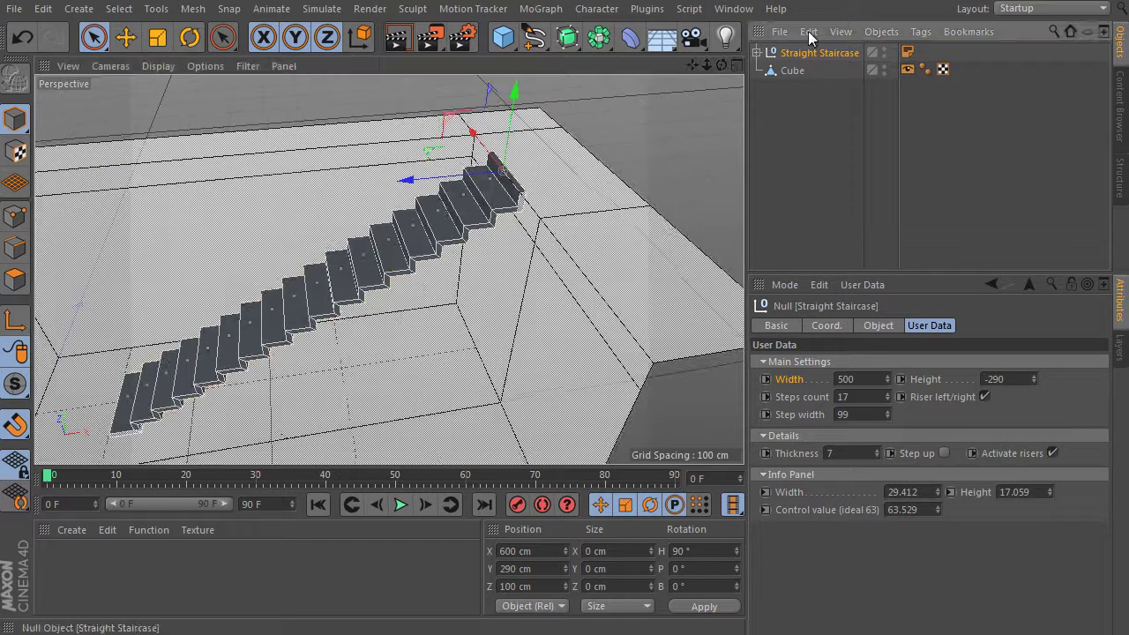
Step: Enlarge the attributes area and enable the staircase's Step up option
left_click_drag(848, 279, 849, 183)
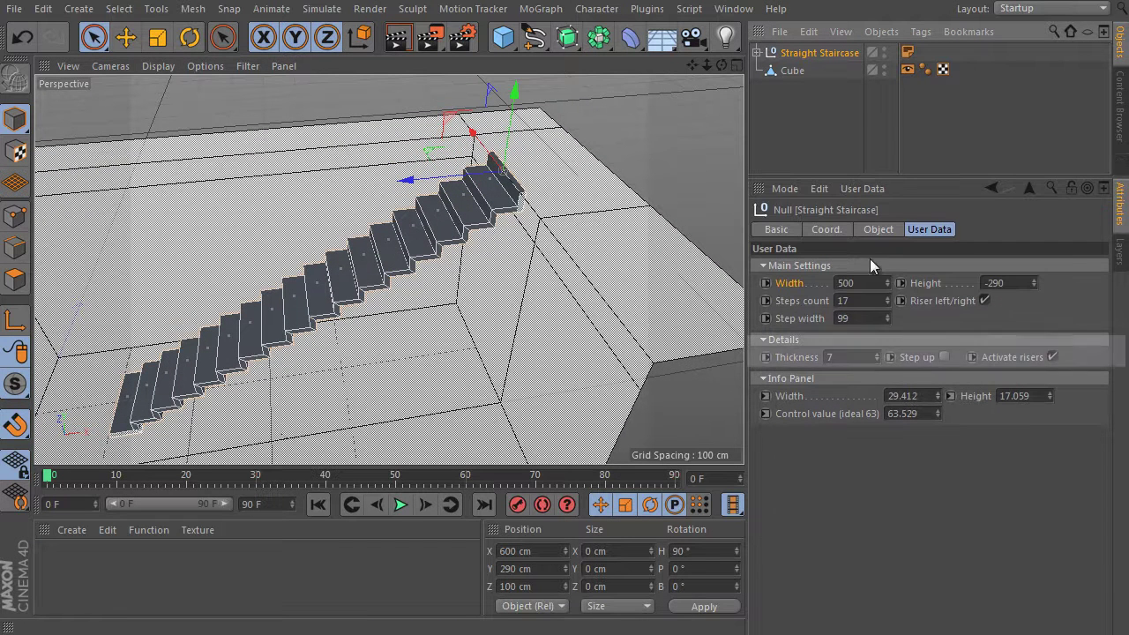
left_click(944, 357)
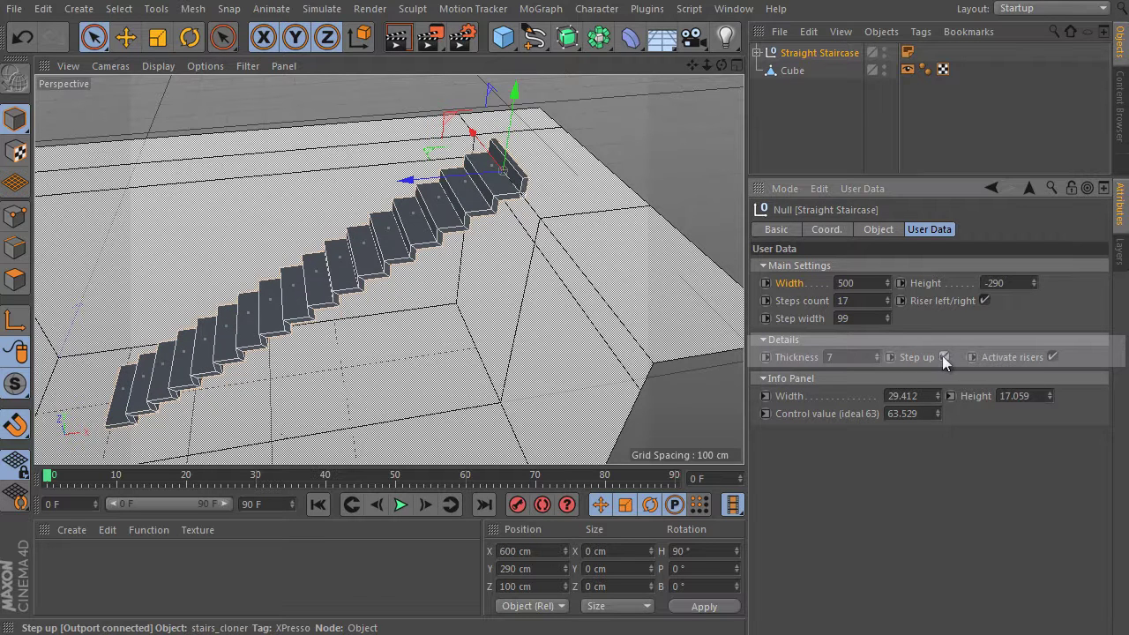
scroll(507, 216, "up", 2)
scroll(505, 210, "up", 1)
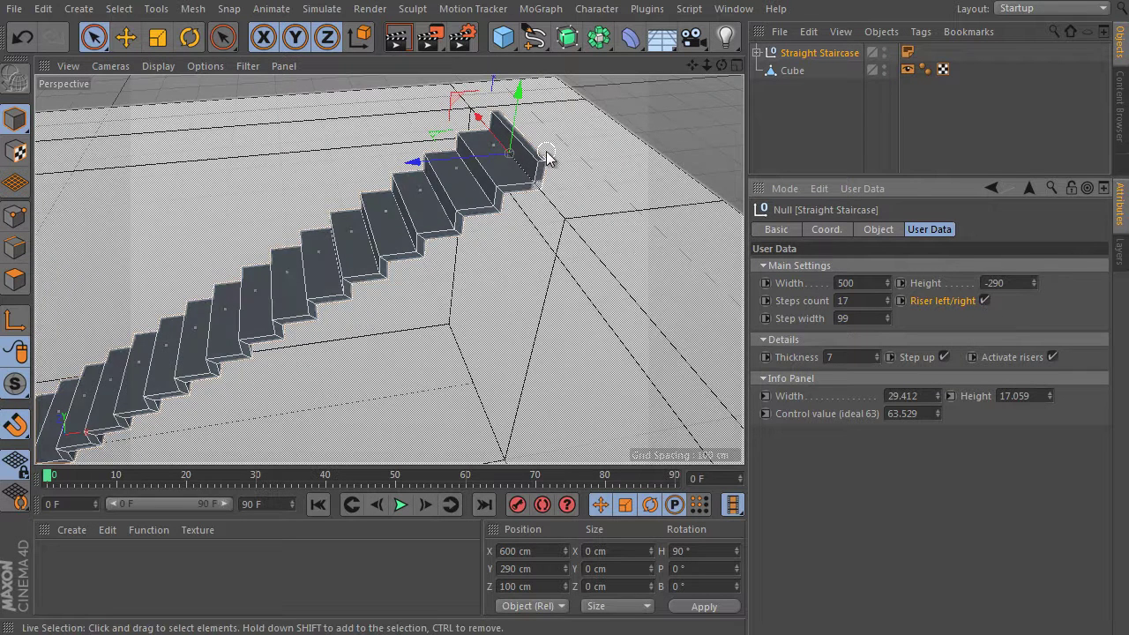
Step: Turn off the staircase's Riser left/right option and check both ends of the flight
middle_click_drag(459, 309, 649, 193, "alt")
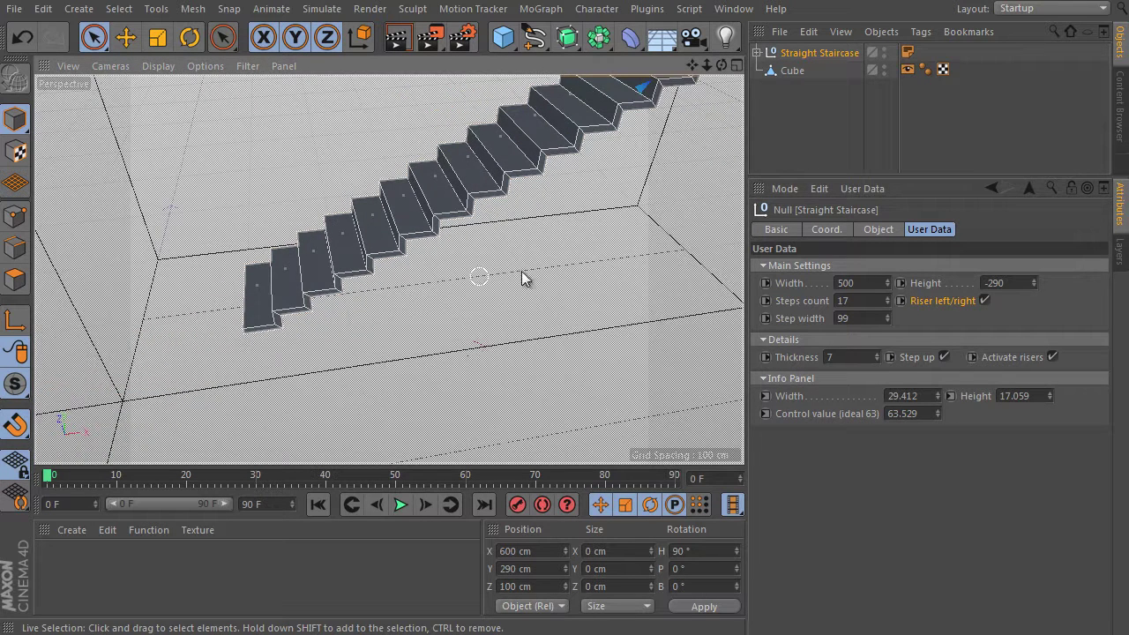
left_click_drag(393, 305, 464, 396, "alt")
left_click(985, 301)
middle_click_drag(354, 411, 445, 309, "alt")
left_click_drag(446, 309, 617, 220, "alt")
Step: Set the Straight Staircase's overall width to 460
left_click(792, 283)
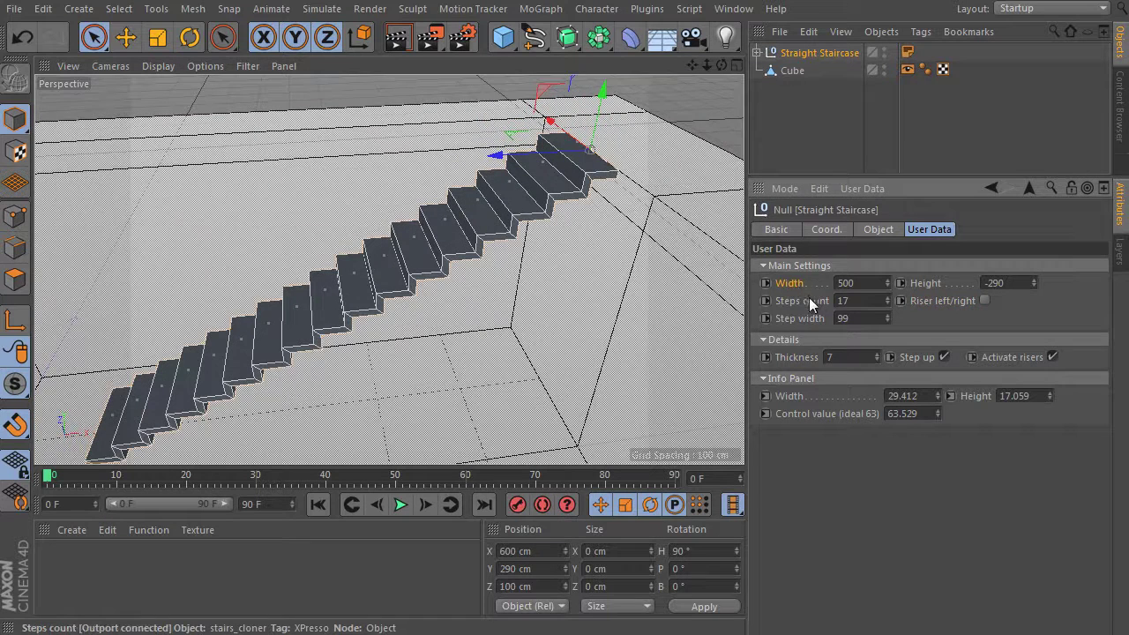
left_click_drag(887, 284, 885, 323)
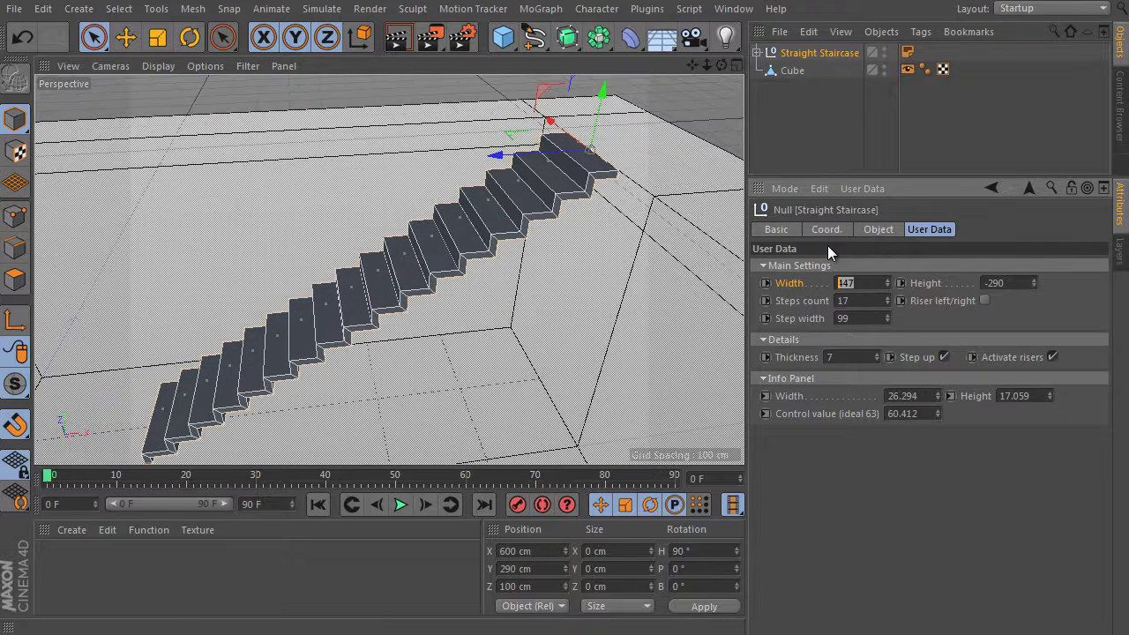
type("460")
key("Return")
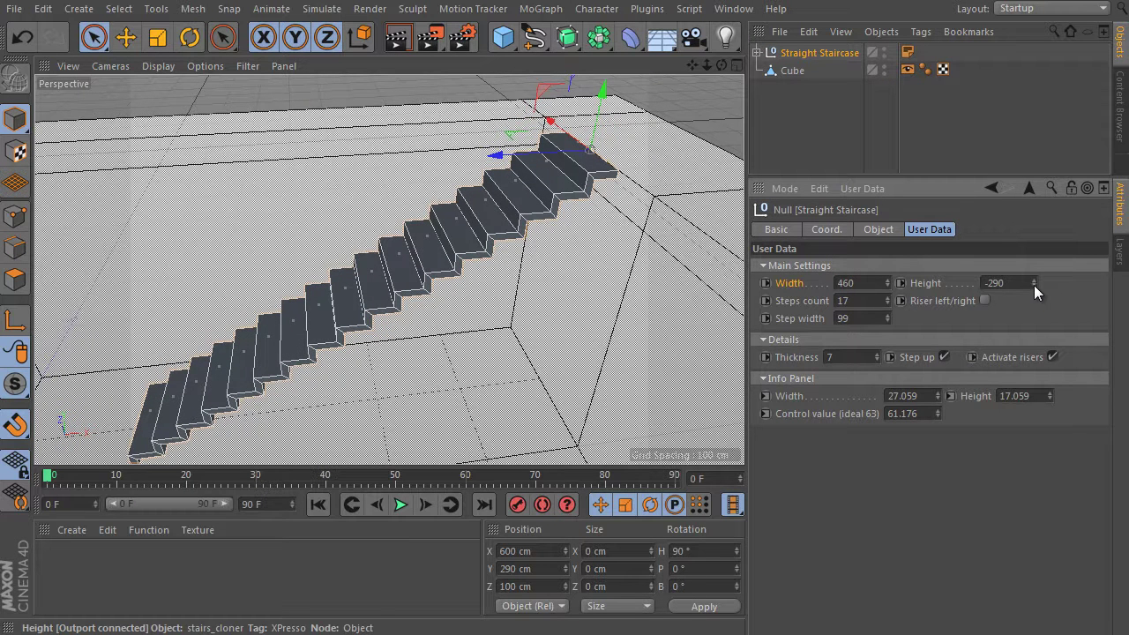
Step: Try varying the staircase's height and set it back to -290
mouse_move(1034, 285)
left_mouse_down()
mouse_move(1045, 223)
mouse_move(1039, 282)
left_mouse_up()
type("90")
key("Return")
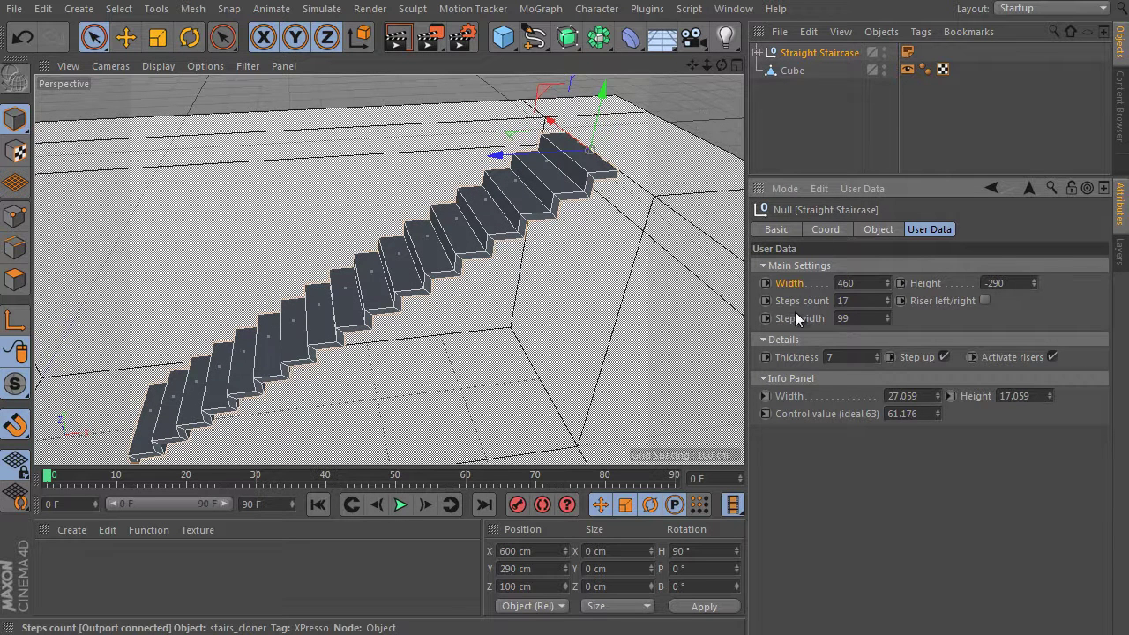
Step: Set the staircase's steps count to 16 and its overall width to 436
left_click(887, 303)
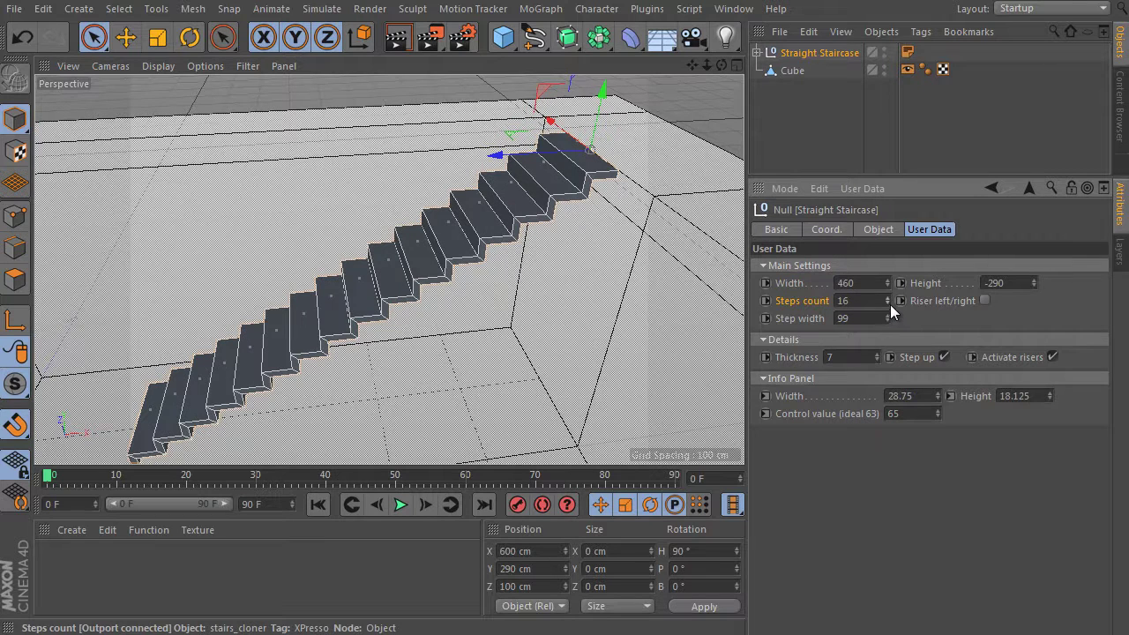
left_click(888, 298)
left_click(887, 304)
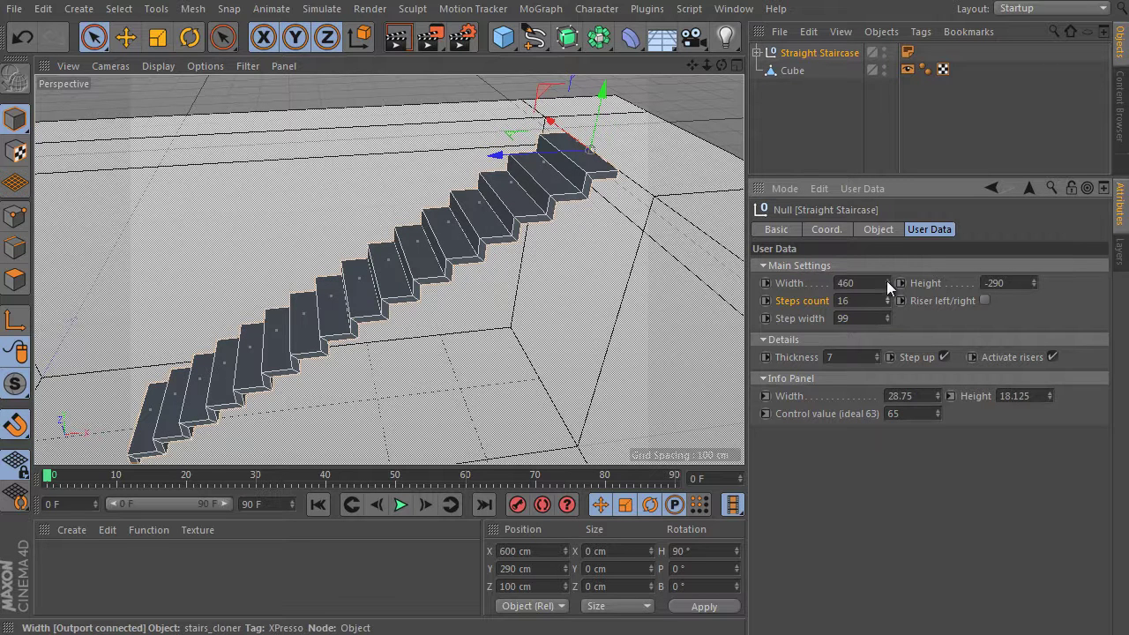
left_click_drag(886, 282, 887, 306)
Step: Deactivate the staircase's risers and set the step thickness to 6
mouse_move(529, 254)
left_mouse_down("alt")
mouse_move(529, 182)
mouse_move(567, 184)
mouse_move(529, 272)
mouse_move(548, 256)
left_mouse_up("alt")
left_click_drag(747, 323, 620, 202, "alt")
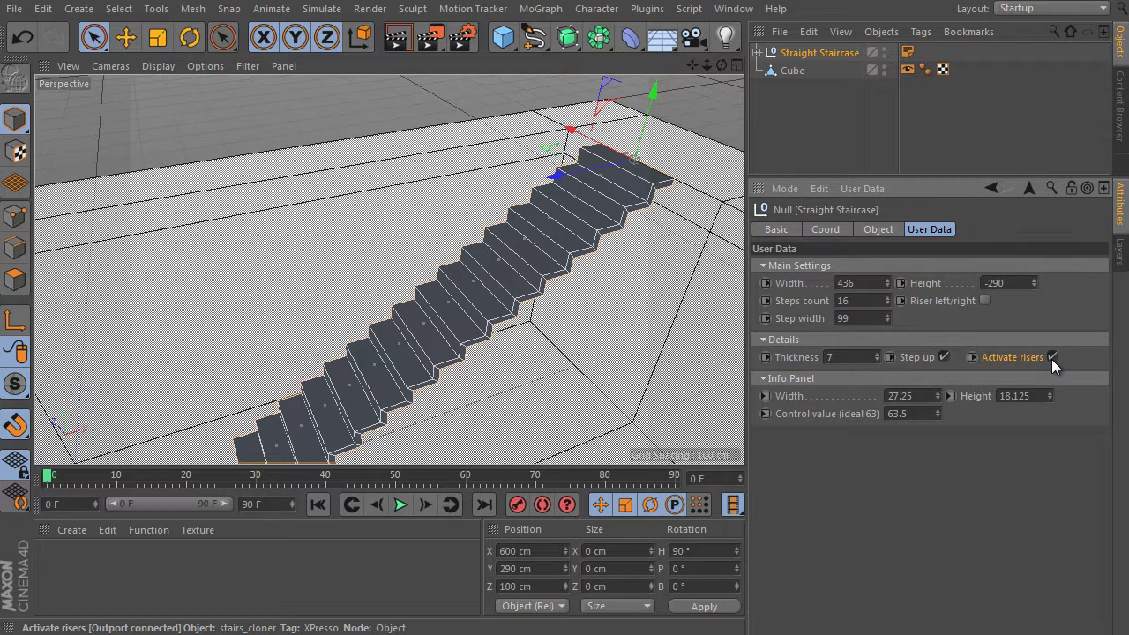
scroll(597, 252, "up", 3)
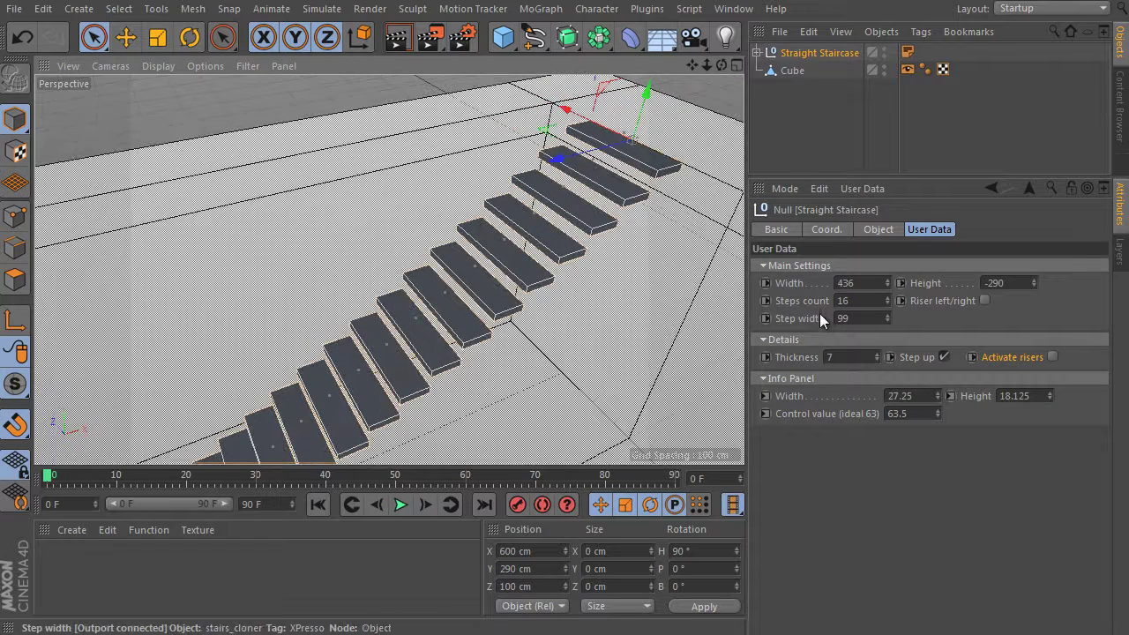
left_click(877, 362)
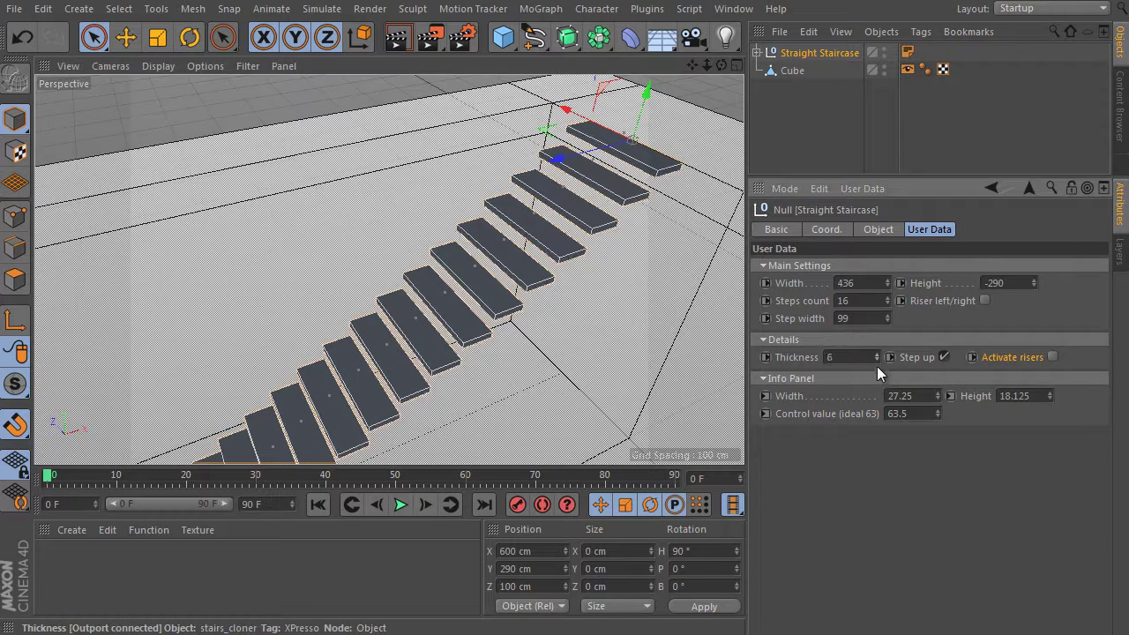
mouse_move(632, 266)
left_mouse_down("alt")
mouse_move(609, 265)
mouse_move(651, 271)
left_mouse_up("alt")
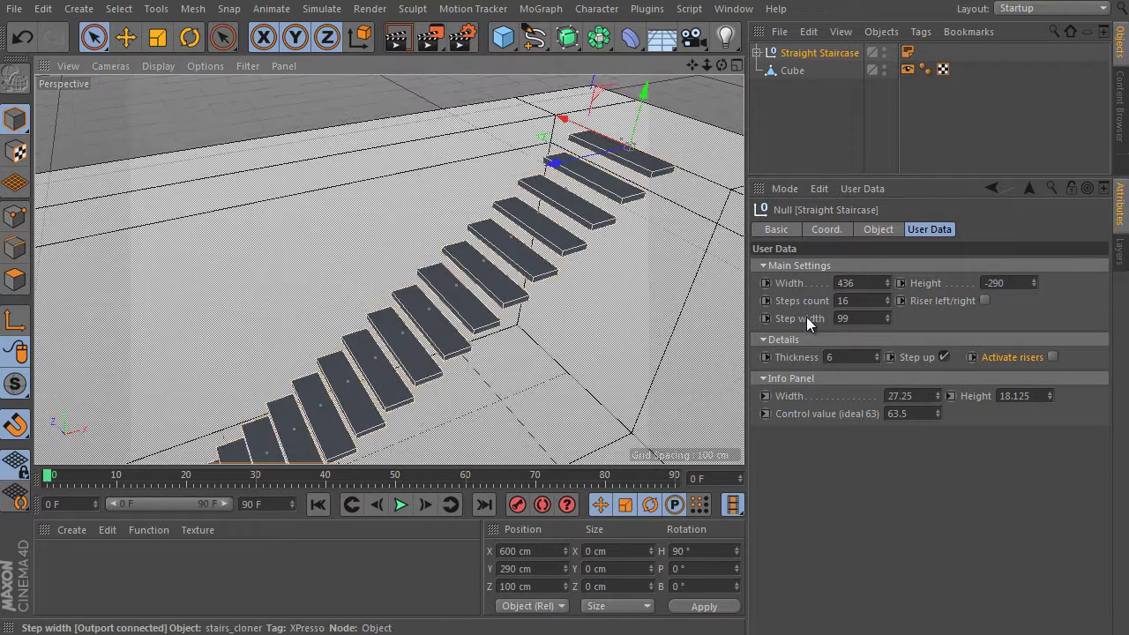
Step: Set the Straight Staircase's step width to 119
left_click(804, 320)
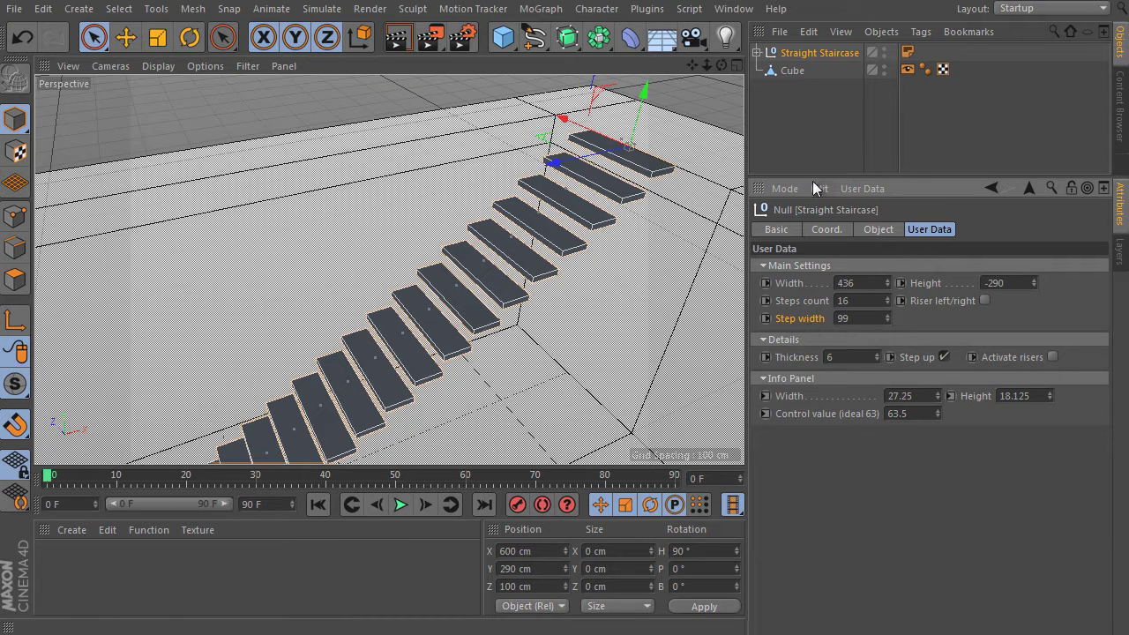
left_click(865, 320)
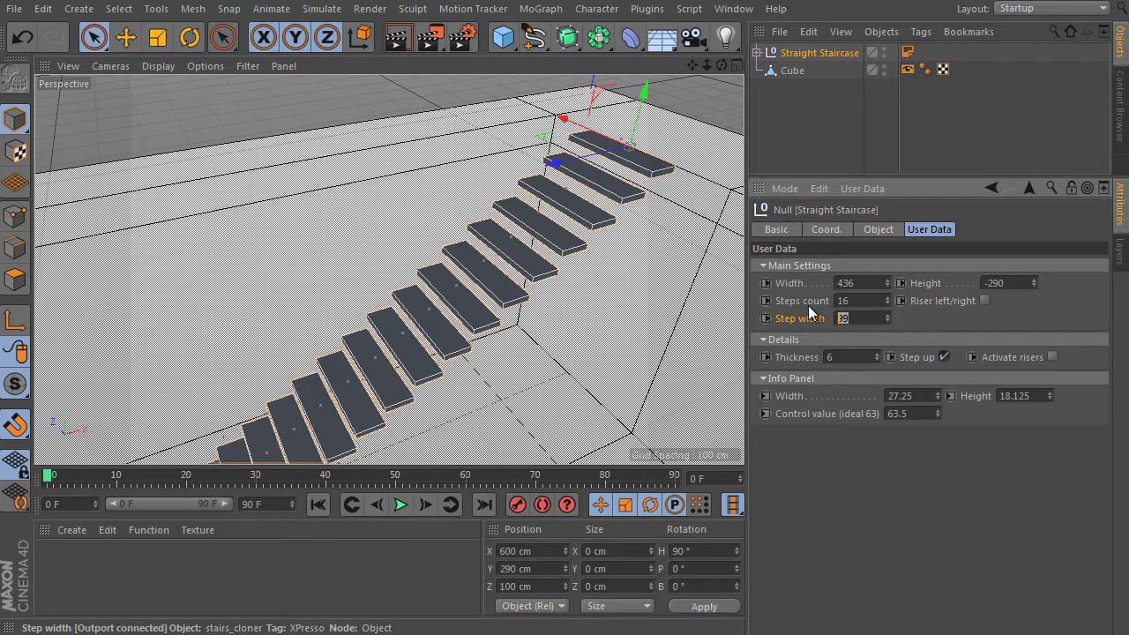
type("119")
key("Return")
left_click_drag(635, 203, 589, 239, "alt")
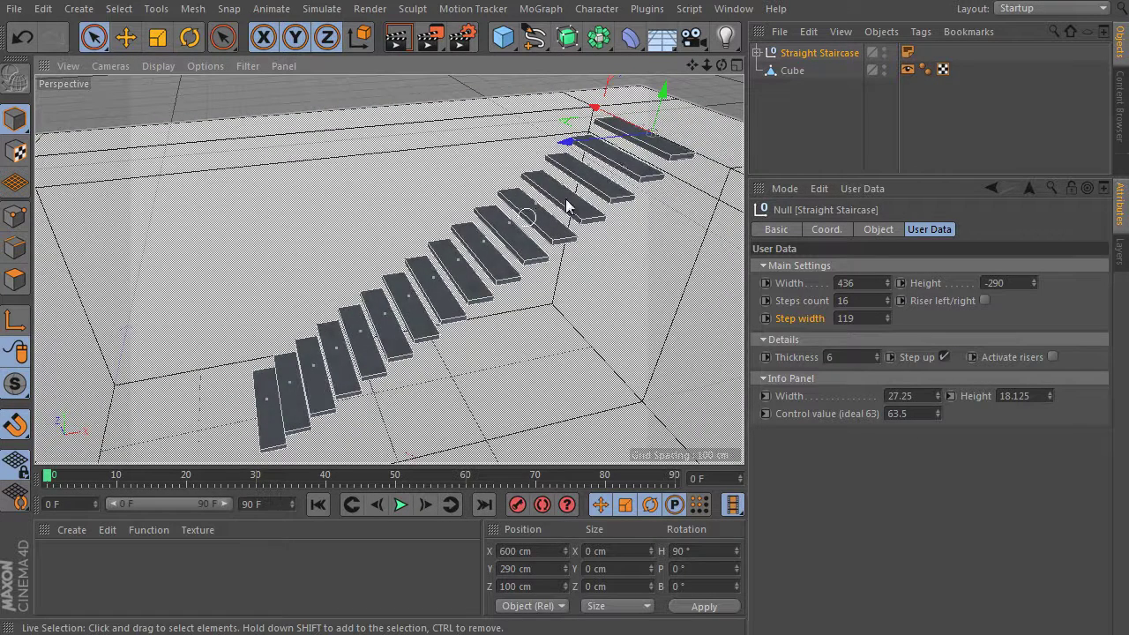
Step: Duplicate the Straight Staircase and set the copy's step width to 0.5
left_click(818, 54)
key("ctrl+c")
key("ctrl+v")
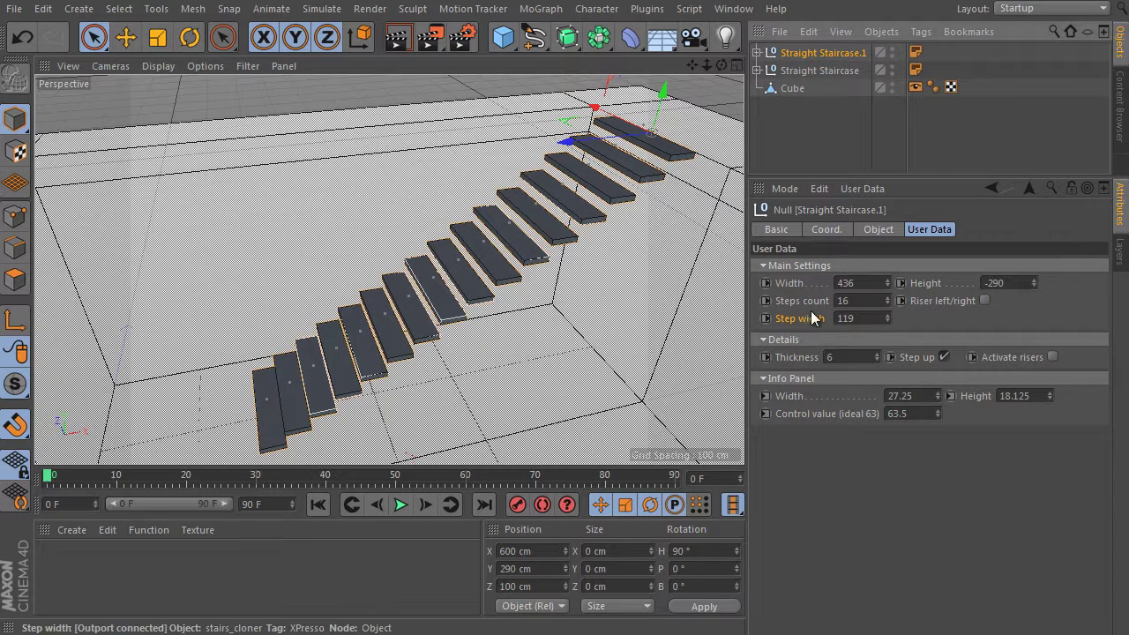
double_click(849, 319)
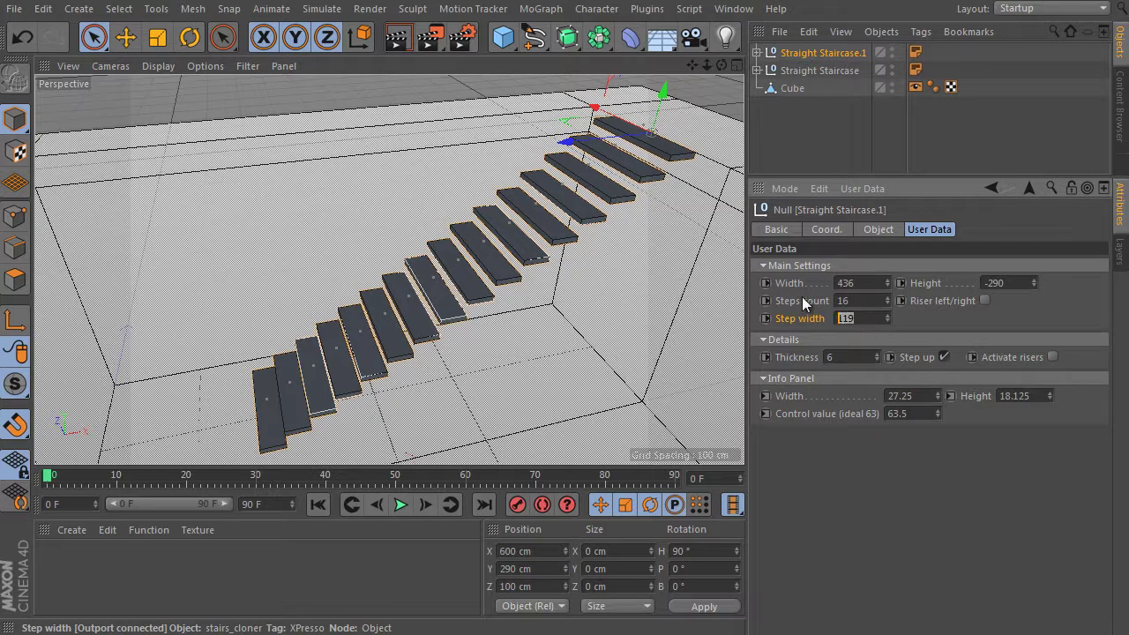
type("0.5")
key("Return")
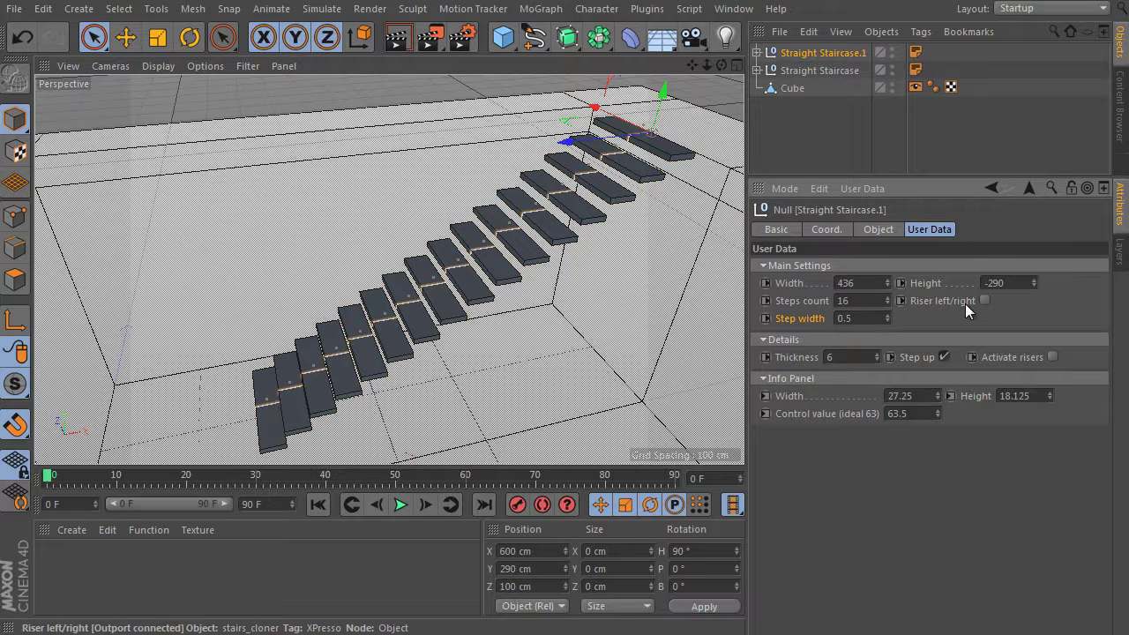
Step: Activate the risers on the duplicated narrow staircase and raise its thickness to 15
left_click(1052, 358)
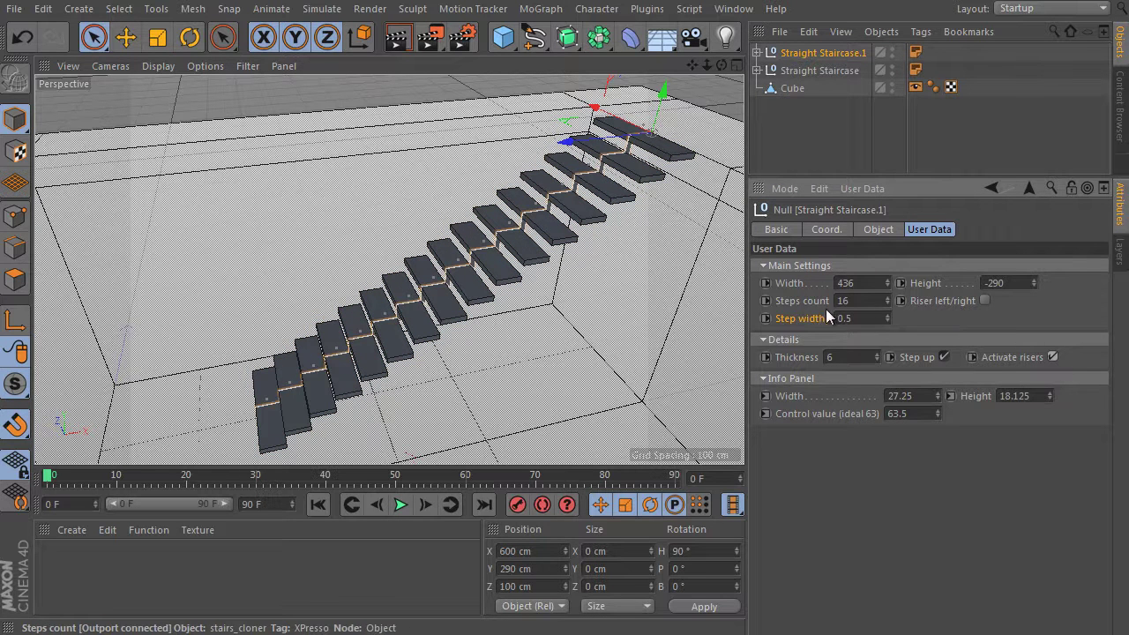
left_click(816, 359)
left_click_drag(875, 353, 877, 350)
left_click(877, 351)
left_click(878, 351)
left_click(878, 351)
left_click(878, 351)
left_click(878, 351)
left_click(878, 352)
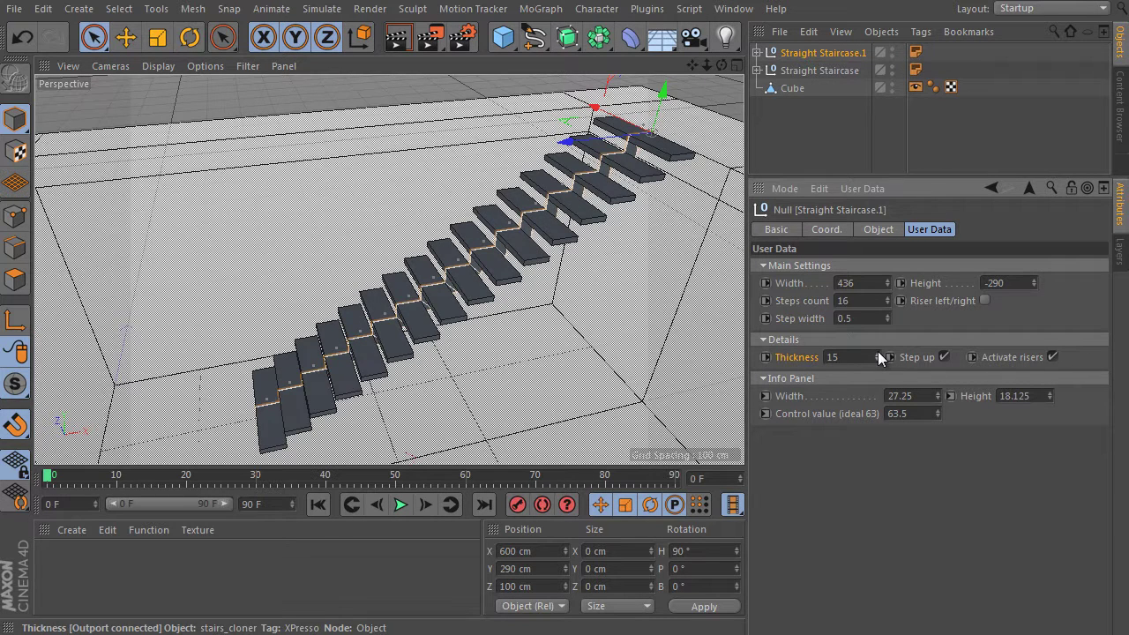
Step: Add a Null aligned with the original staircase and place both staircases inside it as children
left_click_drag(538, 292, 579, 290, "alt")
key("F2")
scroll(569, 228, "up", 6)
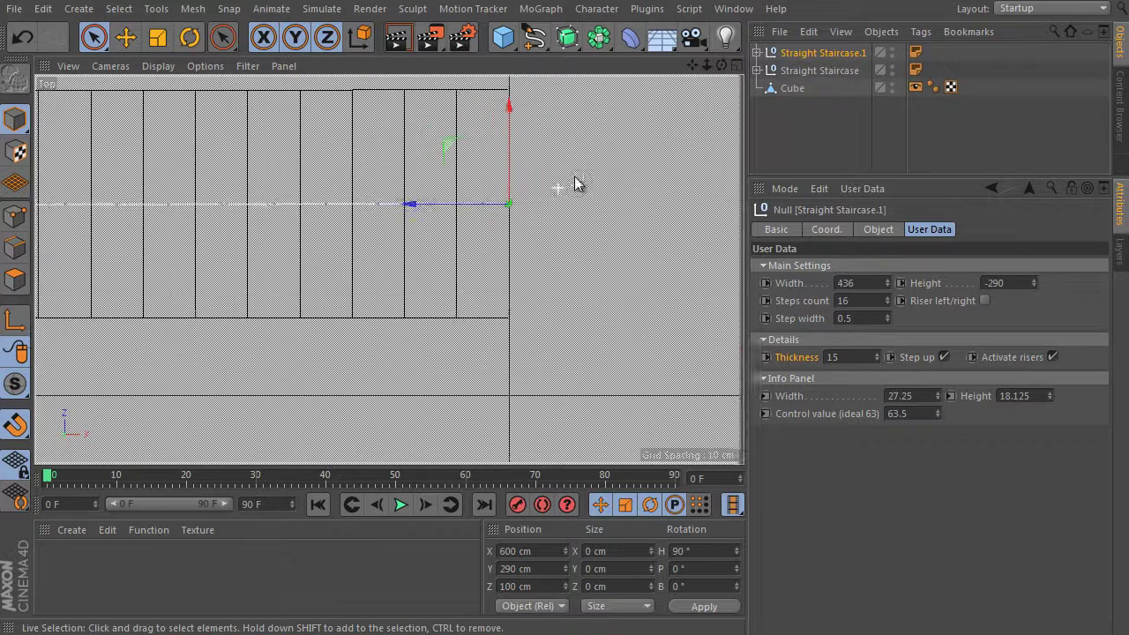
left_click(807, 71)
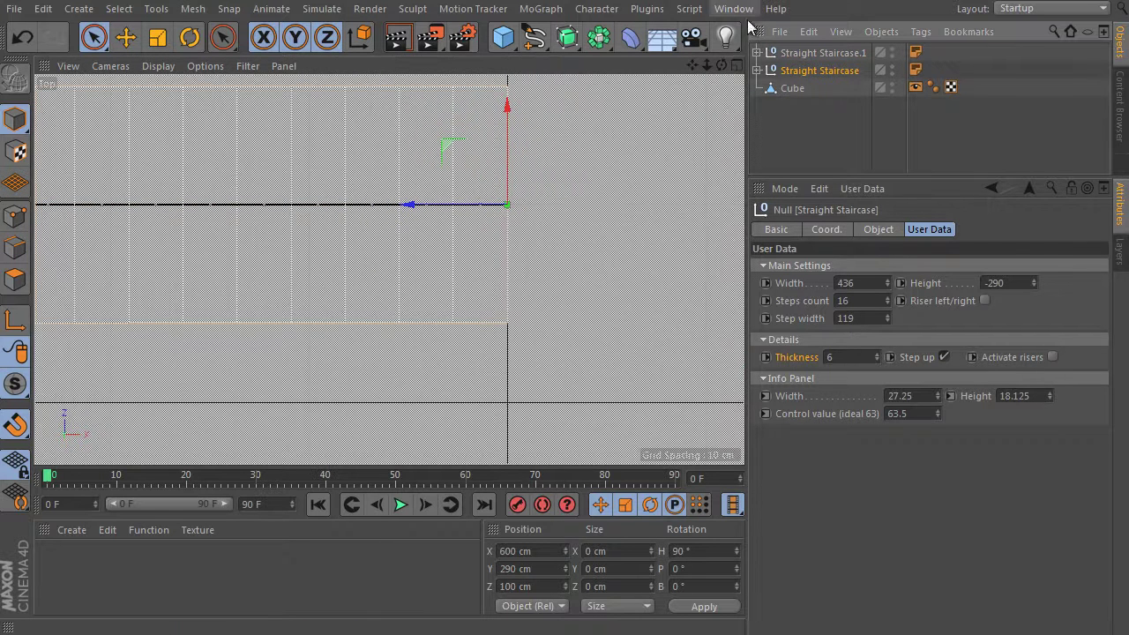
left_click_drag(505, 37, 559, 58)
left_click_drag(817, 55, 816, 81)
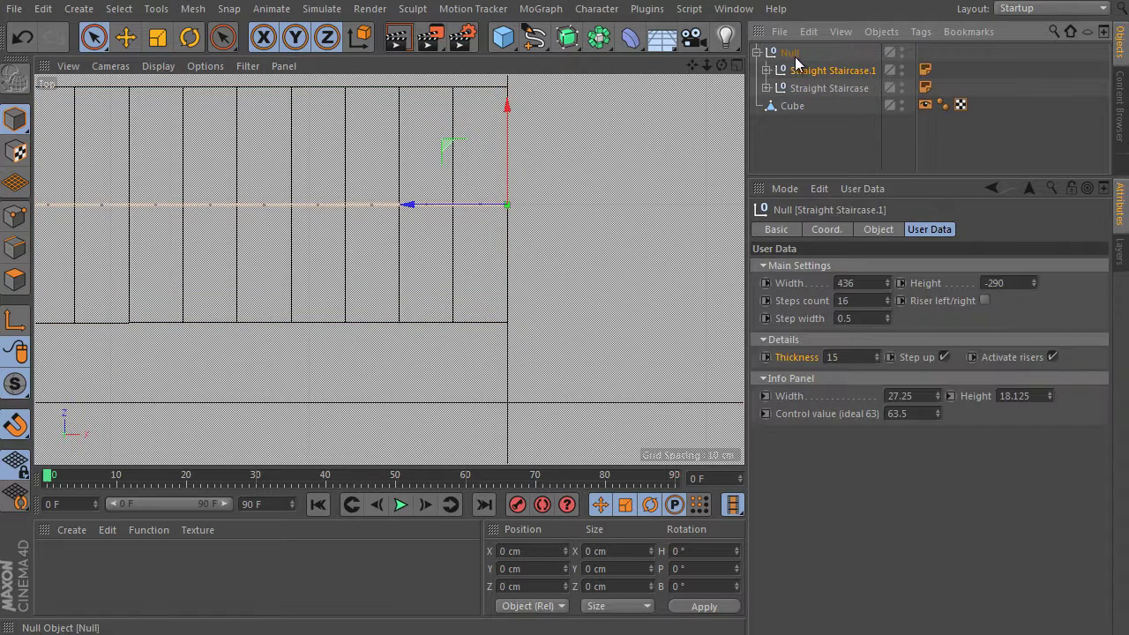
Step: Move the narrow staircase copy to the edge of the steps at X position -59.75 cm
left_click_drag(503, 125, 503, 227)
right_click_drag(493, 323, 621, 250, "alt")
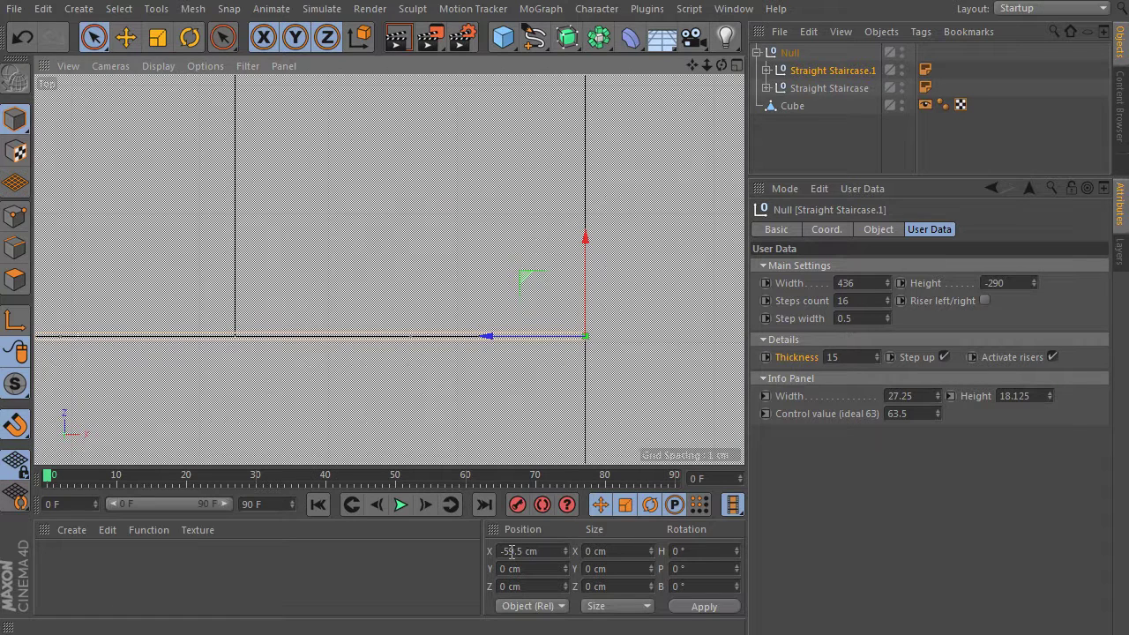
left_click_drag(518, 552, 543, 548)
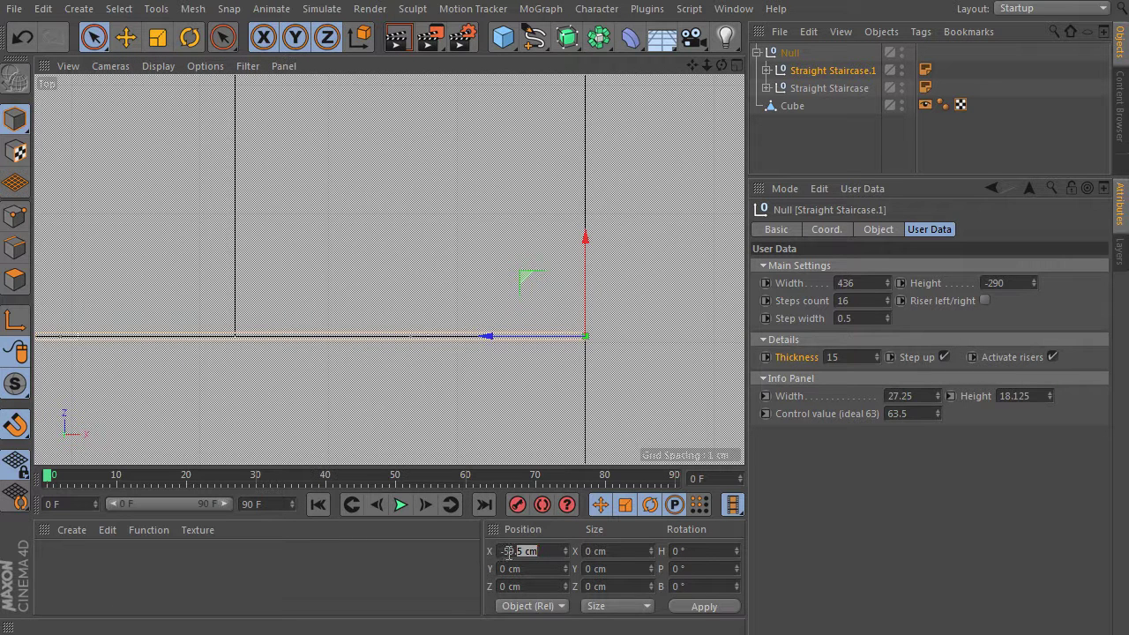
type("75")
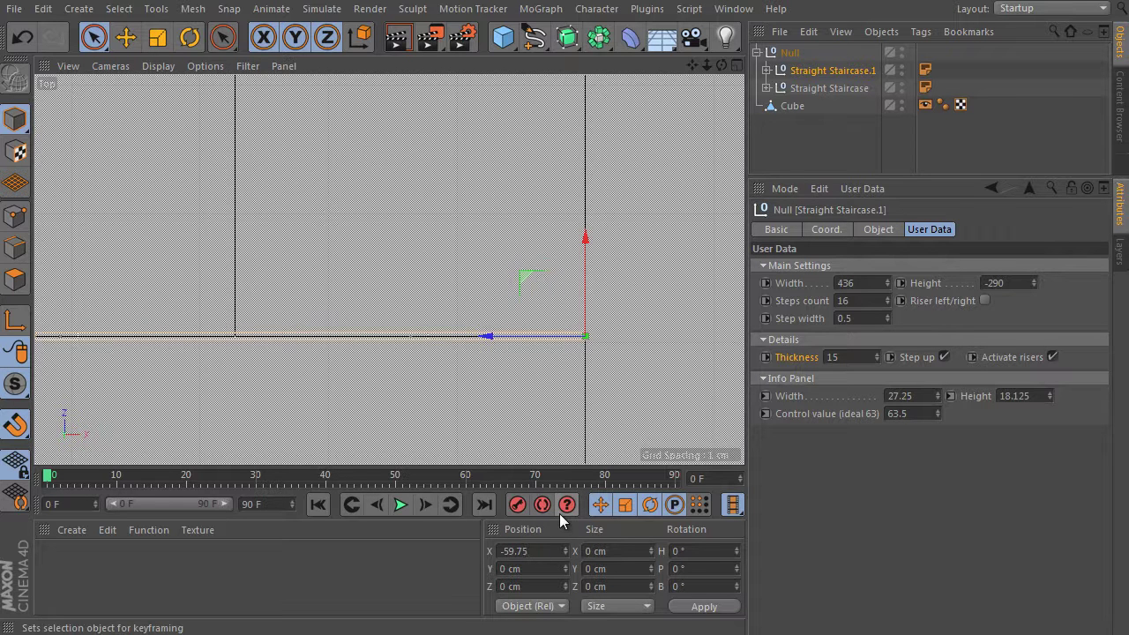
key("Return")
right_click_drag(553, 348, 504, 326, "alt")
left_click_drag(504, 332, 416, 408, "alt")
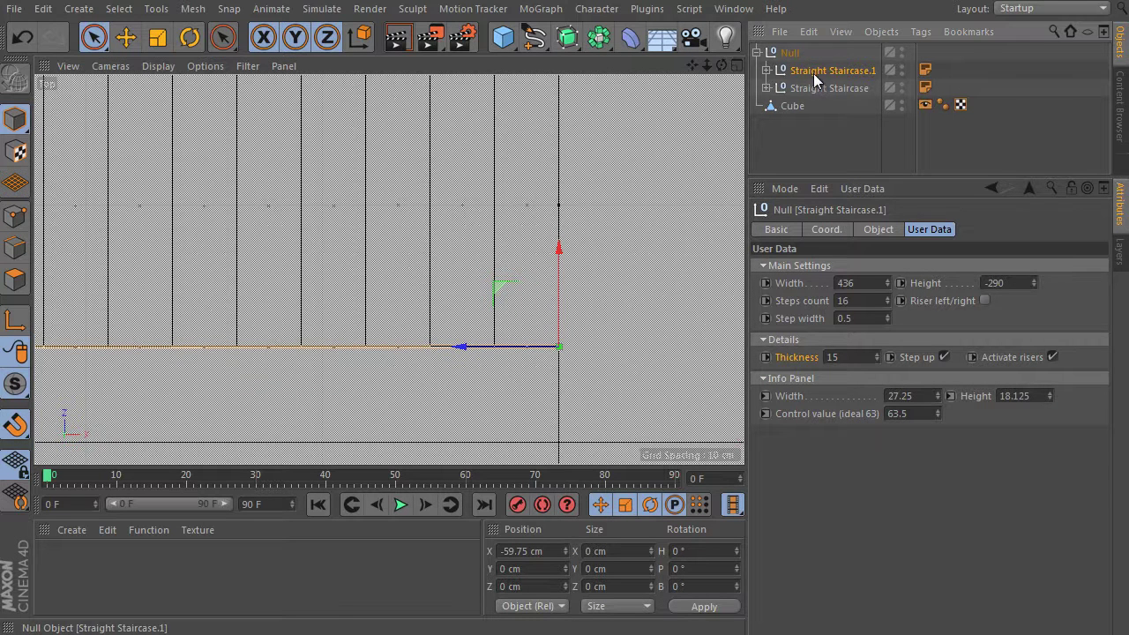
Step: Duplicate the narrow side staircase and set the new copy's X position to 59.75 cm on the opposite edge
left_click_drag(818, 71, 819, 63, "ctrl")
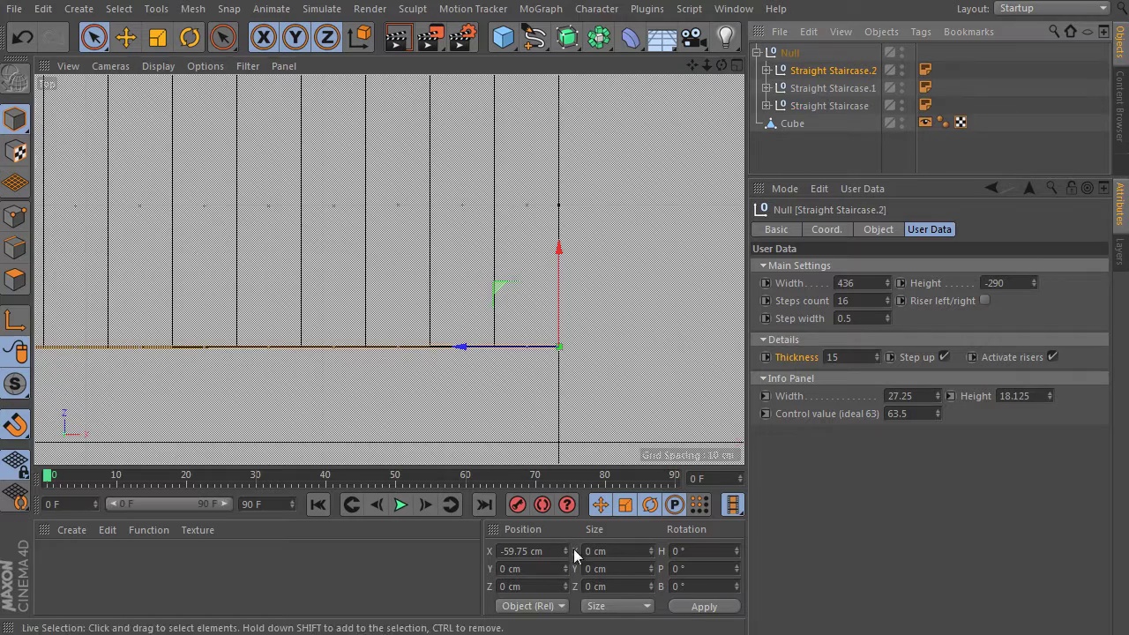
left_click(502, 551)
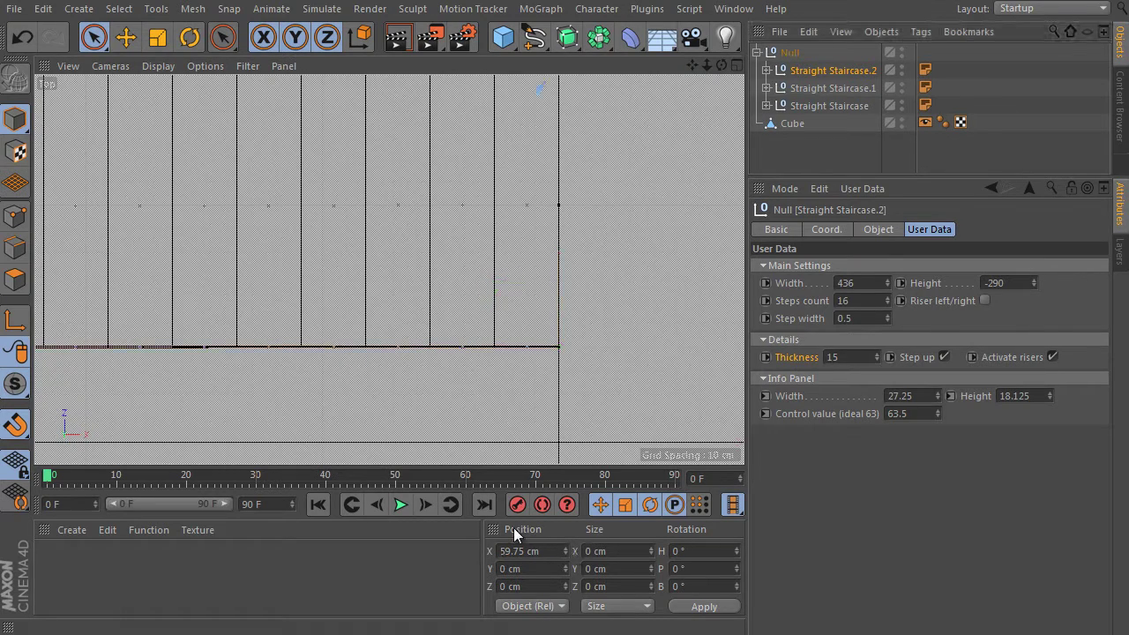
key("F1")
left_click_drag(563, 163, 595, 182, "alt")
scroll(619, 142, "up", 4)
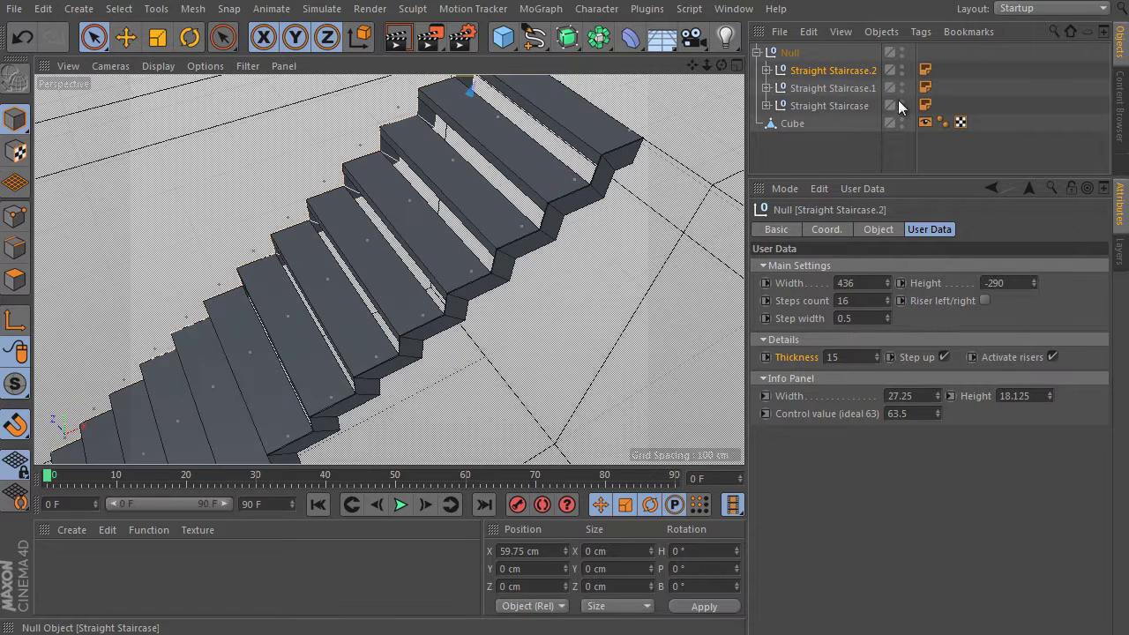
Step: Nest the original Straight Staircase in a new Null and wrap it in a Connect object
left_click(854, 107)
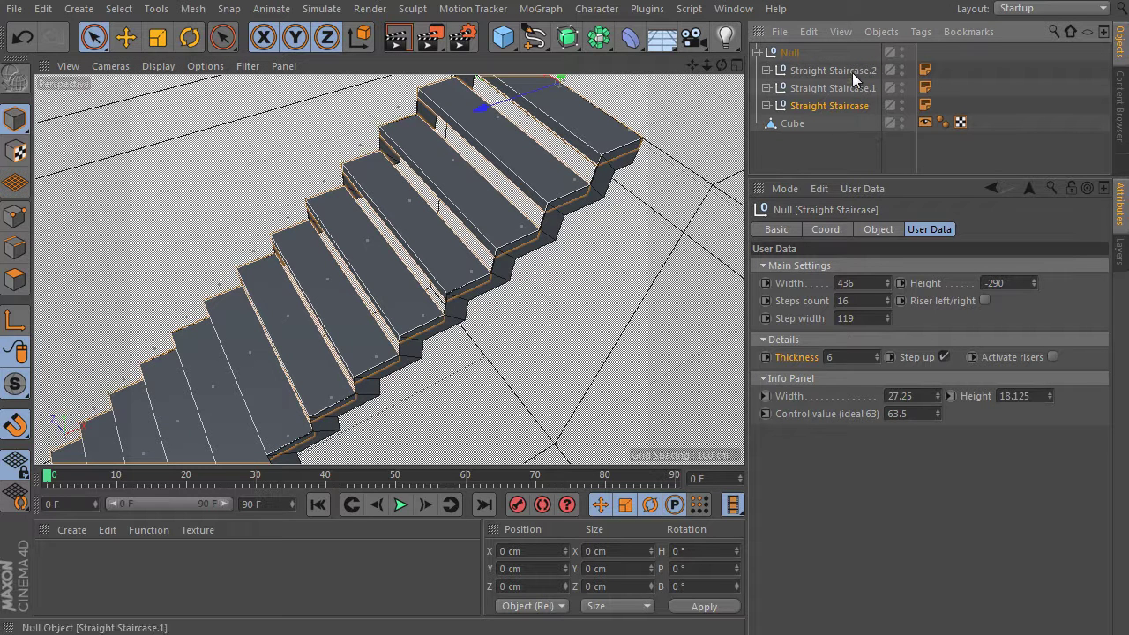
left_click_drag(508, 46, 574, 55, "alt")
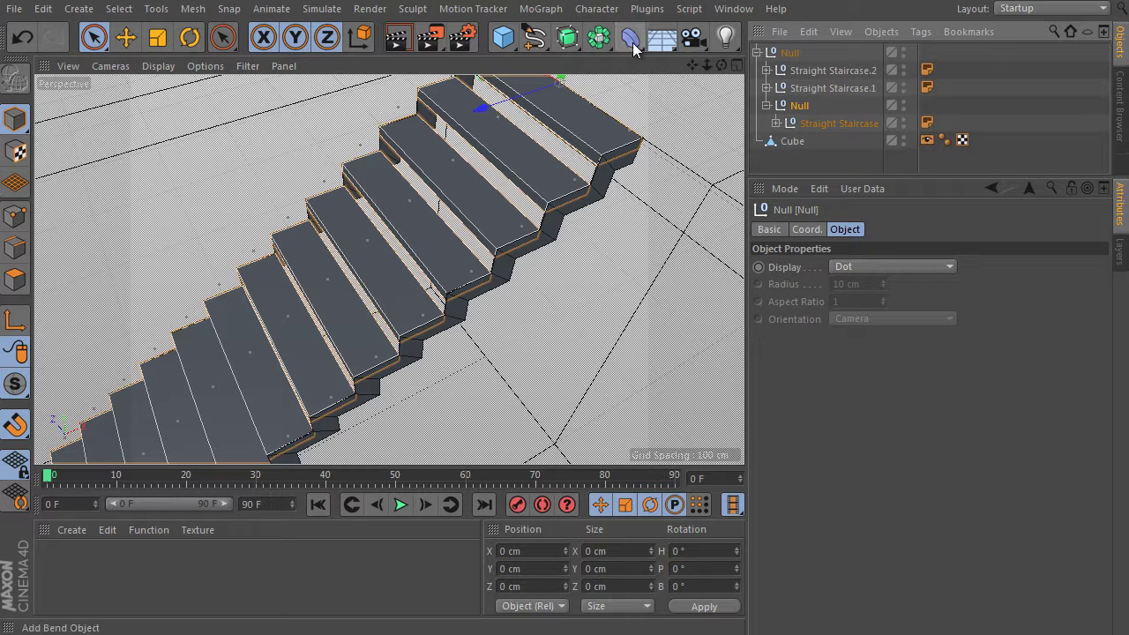
left_click(820, 125)
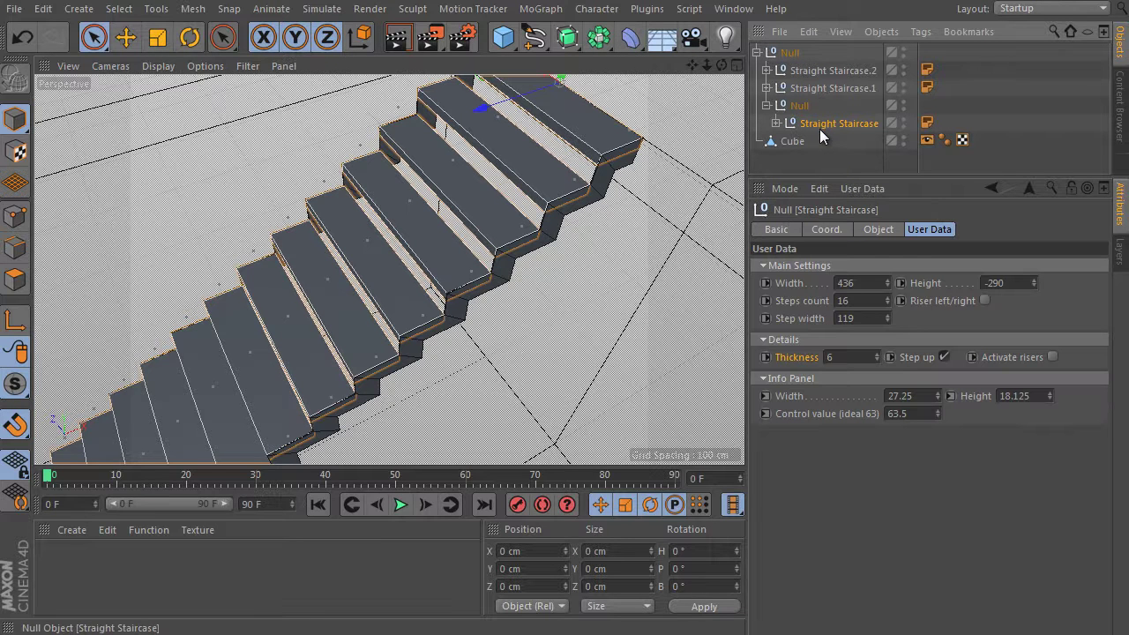
left_click(597, 38)
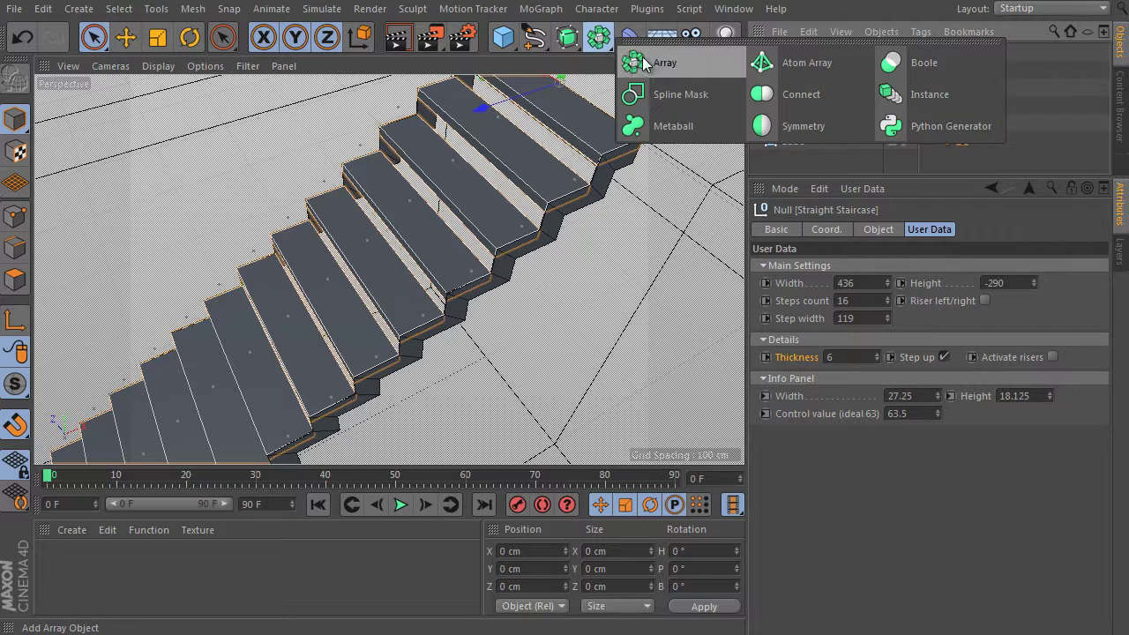
left_click(806, 92, "alt")
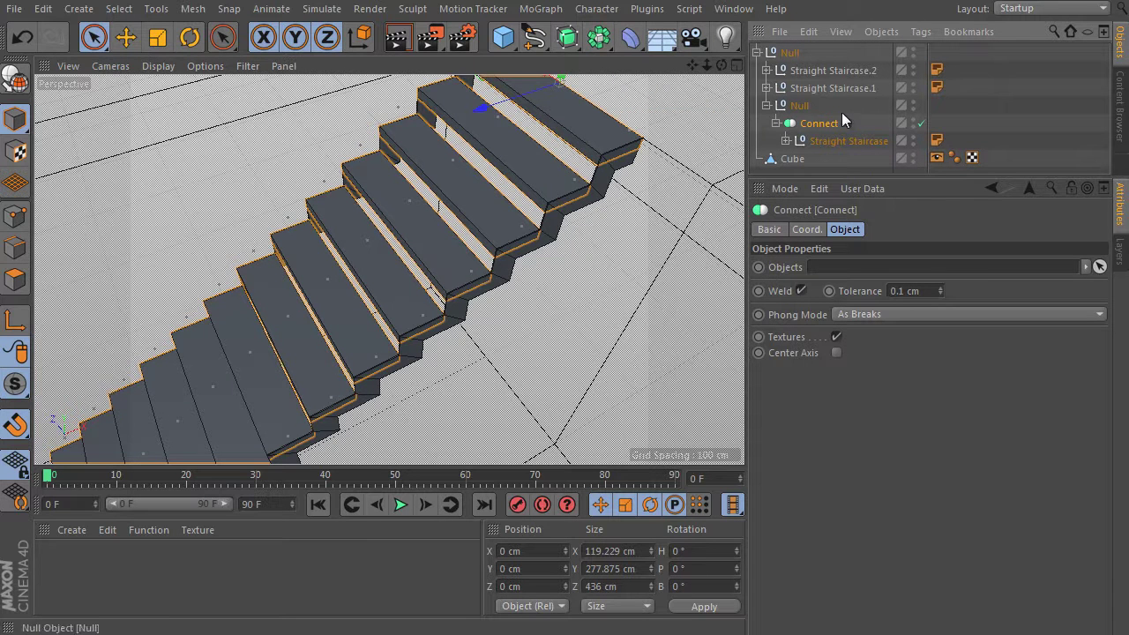
Step: Add a Bevel deformer to the Null holding the Connect object and set its subdivision to 3
left_click(800, 106)
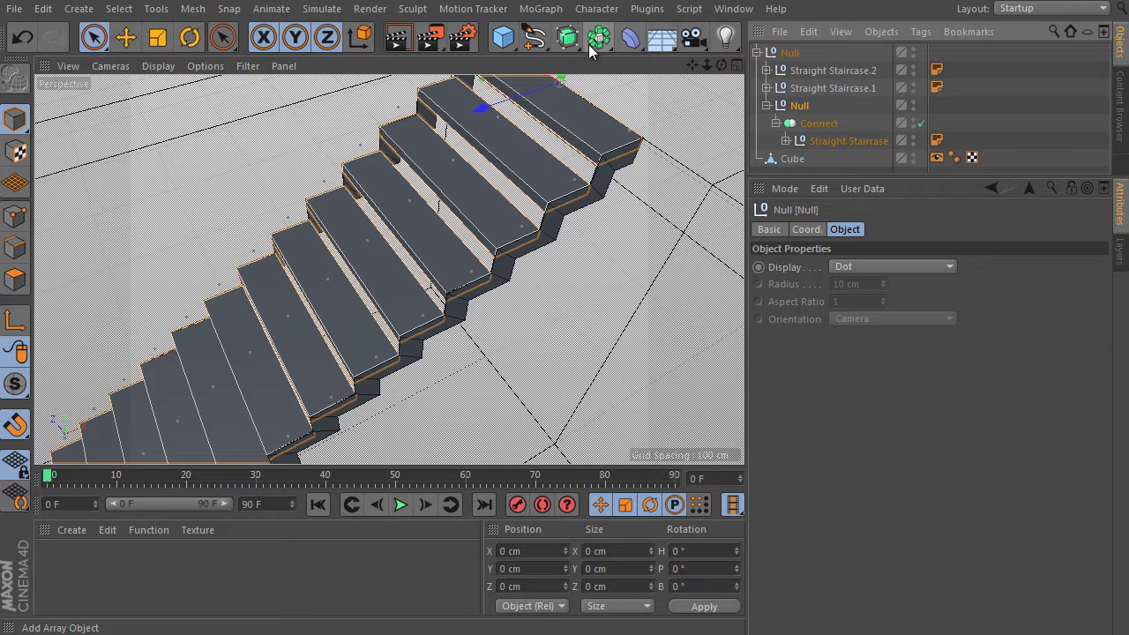
left_click(630, 37)
left_click(830, 285, "shift")
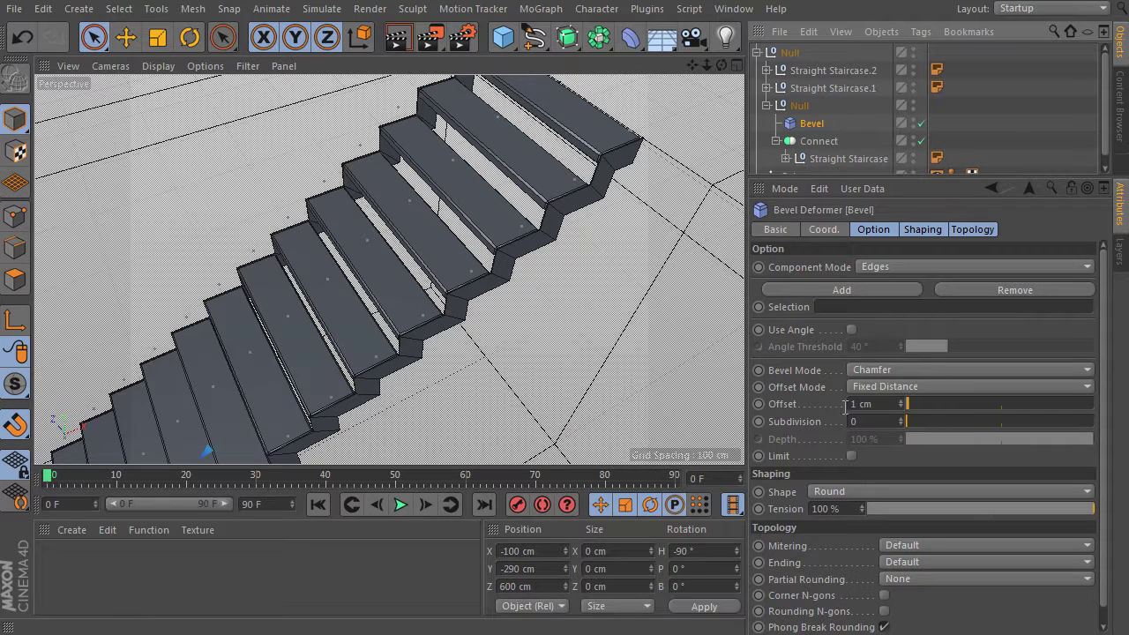
left_click_drag(909, 423, 937, 424)
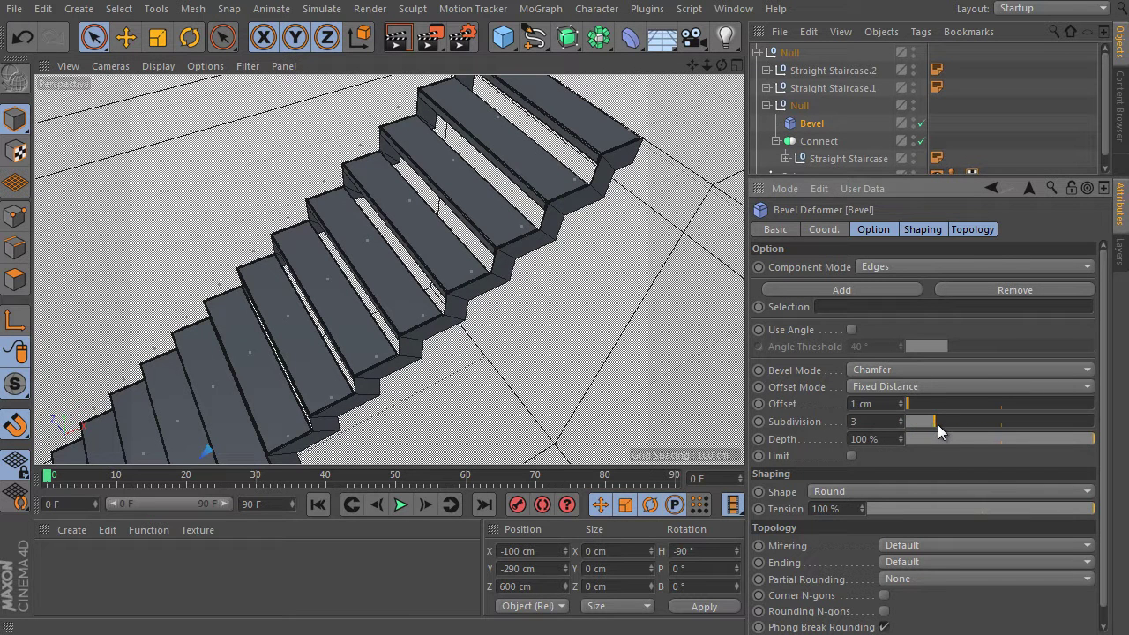
Step: Change the viewport display to shading without wireframe lines and inspect the beveled step edges up close
left_click(173, 66)
left_click(176, 96)
mouse_move(609, 212)
left_mouse_down("alt")
mouse_move(550, 202)
mouse_move(600, 259)
mouse_move(574, 277)
mouse_move(589, 196)
mouse_move(461, 284)
left_mouse_up("alt")
right_click_drag(460, 279, 535, 185, "alt")
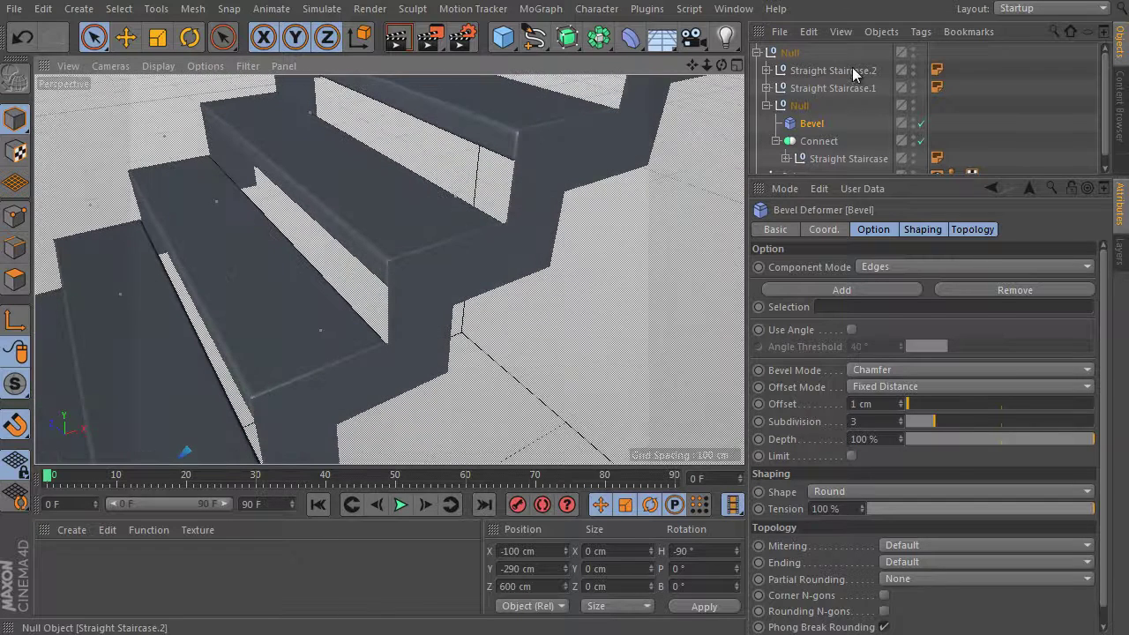
Step: Examine the finished staircase from several angles along with the second side copy's control value
left_click(823, 74)
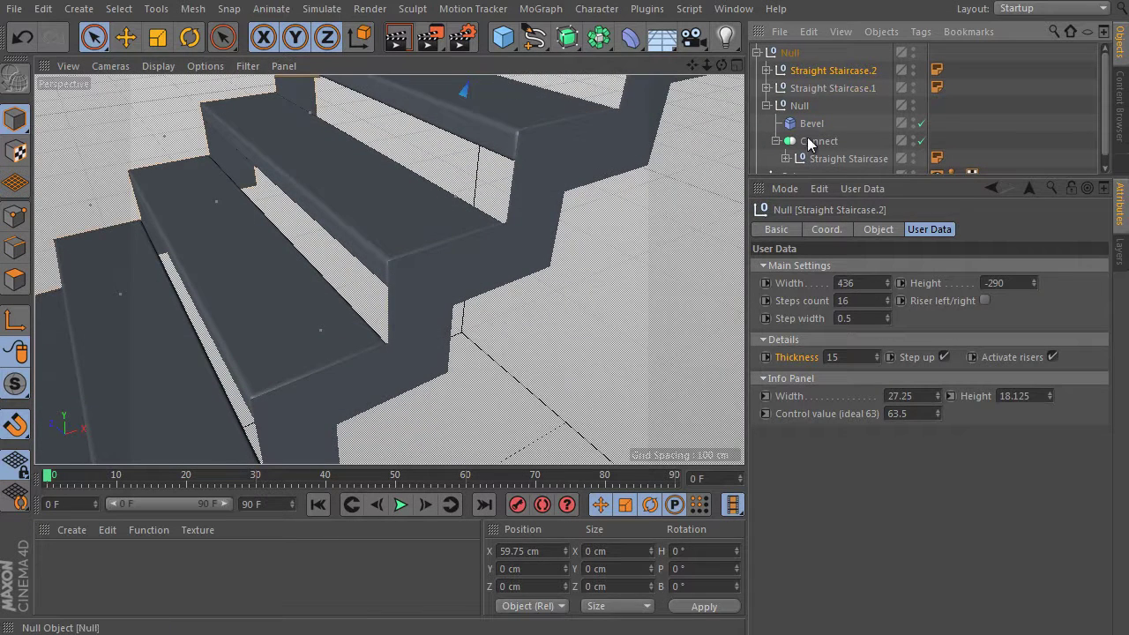
right_click_drag(673, 227, 645, 298, "alt")
left_click_drag(572, 344, 680, 252, "alt")
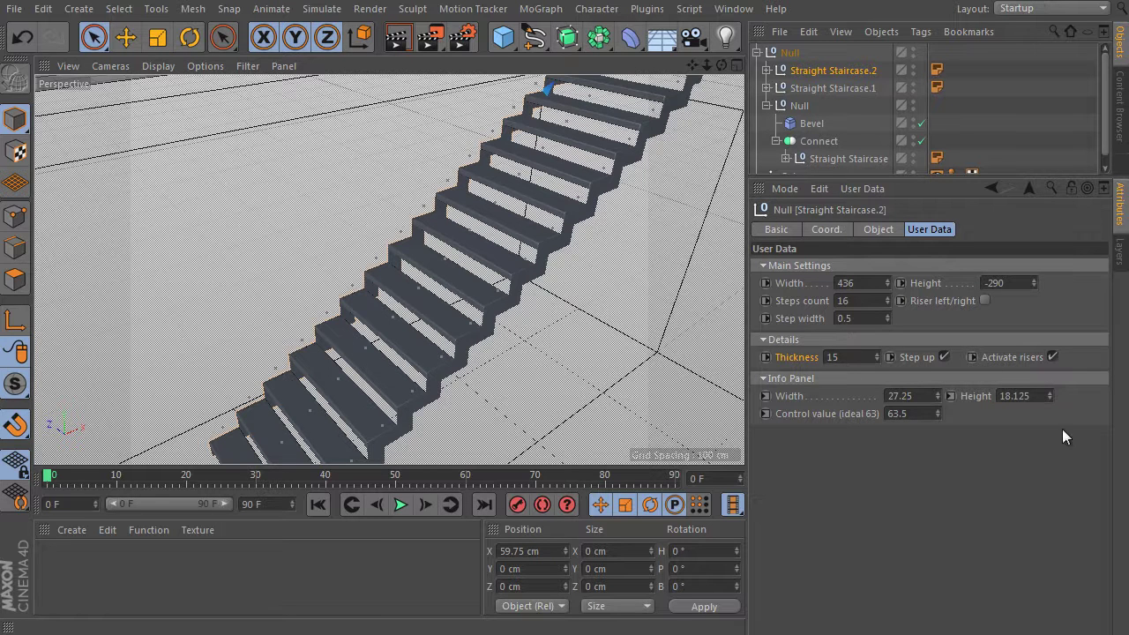
left_click(820, 418)
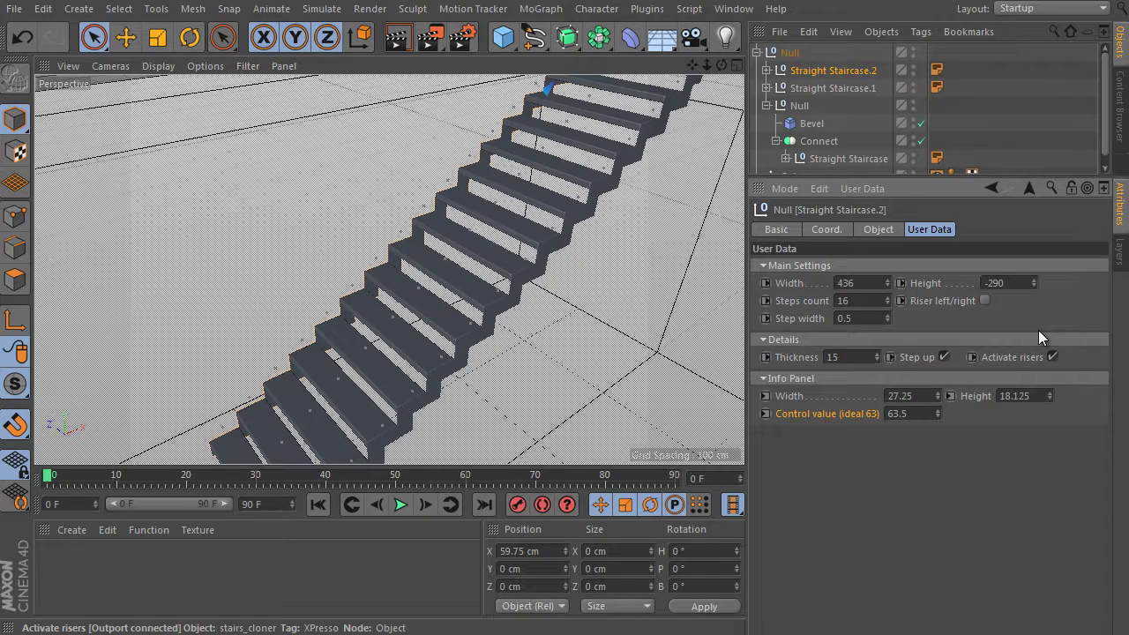
left_click_drag(608, 202, 557, 206, "alt")
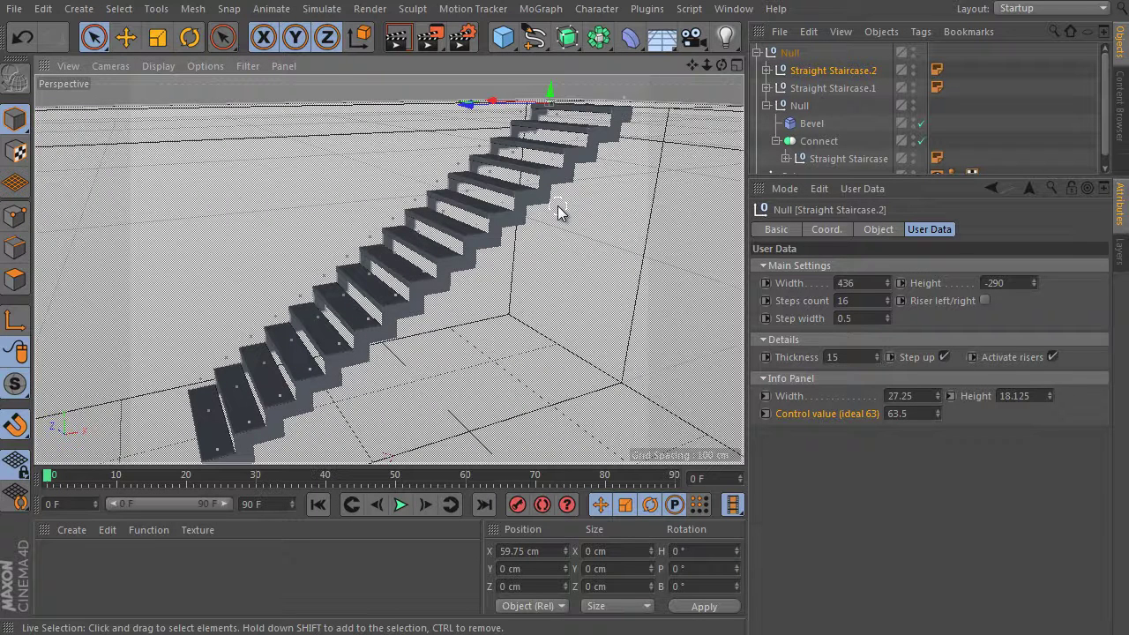